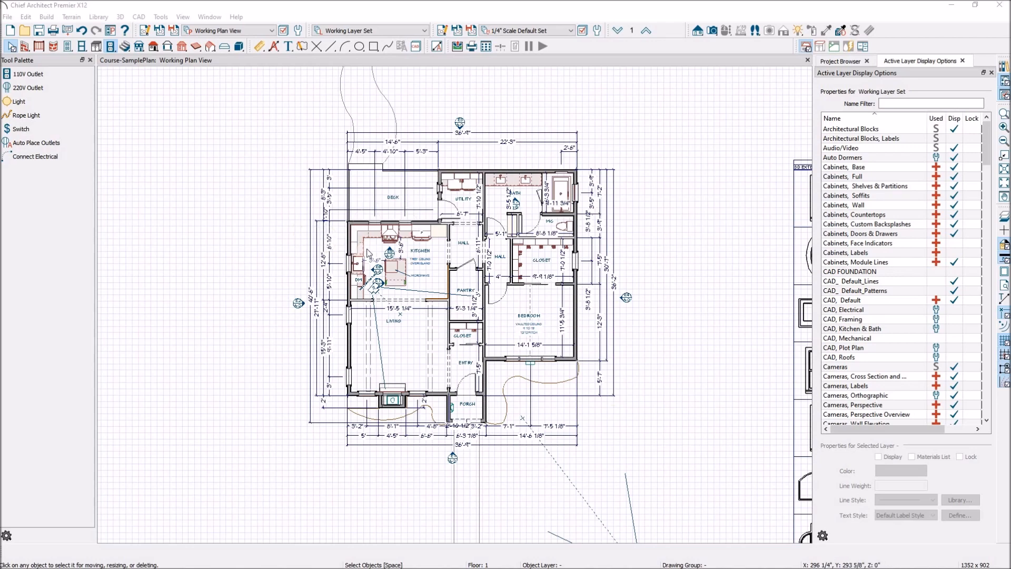
- Create a new layout file from the default layout template
{"action": "scroll", "coordinate": [364, 300], "scroll_direction": "down", "scroll_amount": 3}
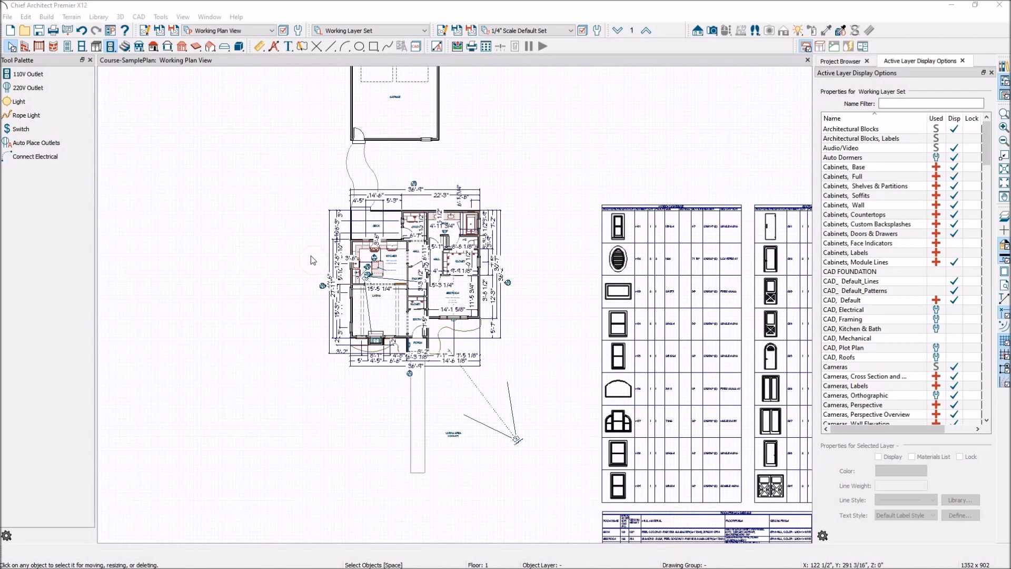
{"action": "scroll", "coordinate": [310, 257], "scroll_direction": "down", "scroll_amount": 1}
{"action": "scroll", "coordinate": [307, 255], "scroll_direction": "down", "scroll_amount": 2}
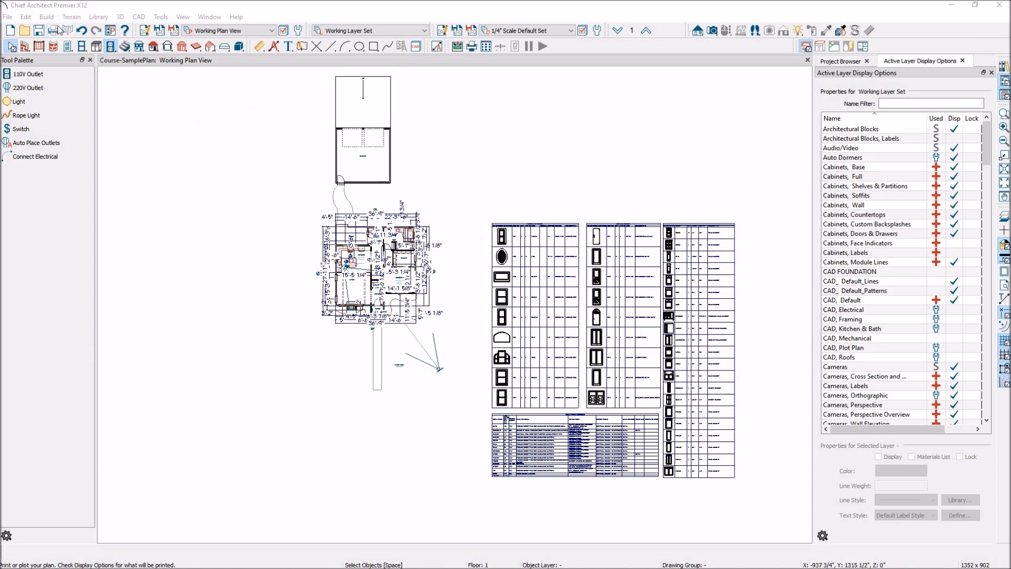
{"action": "left_click", "coordinate": [10, 18]}
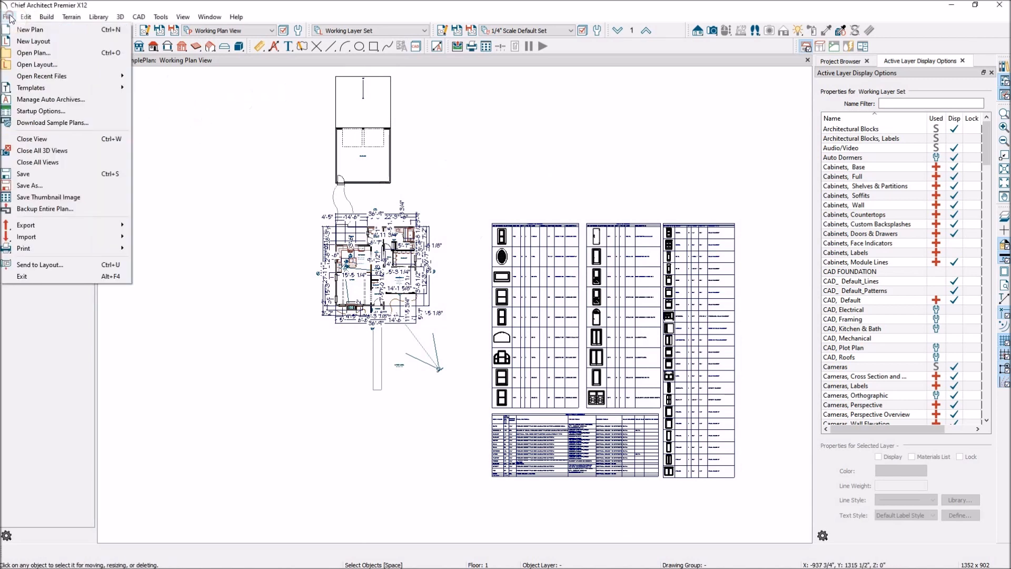
{"action": "left_click", "coordinate": [40, 46]}
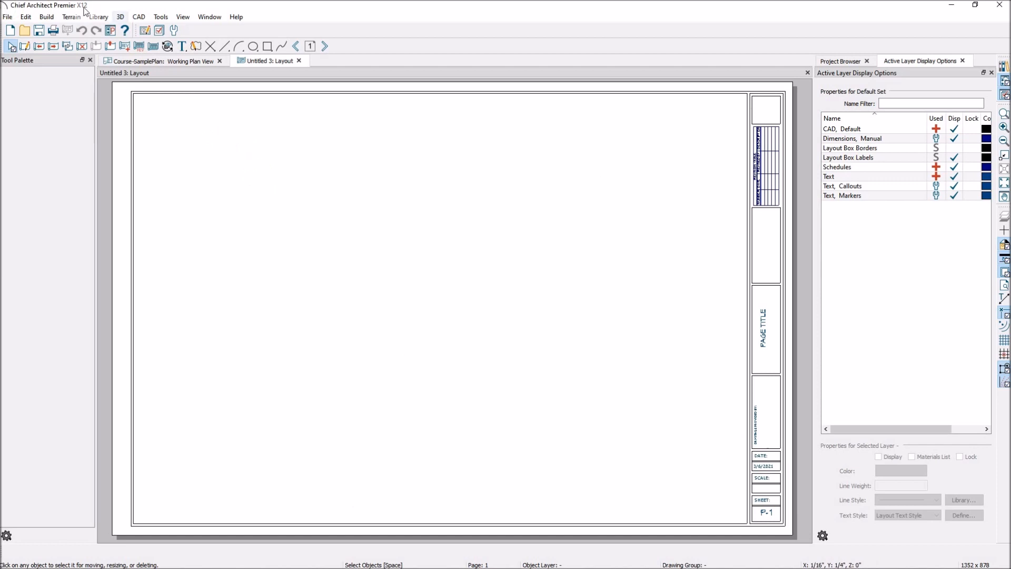
- Create another new layout from the "Tabloid Kitchen and Bath.layout" template
{"action": "left_click", "coordinate": [7, 16]}
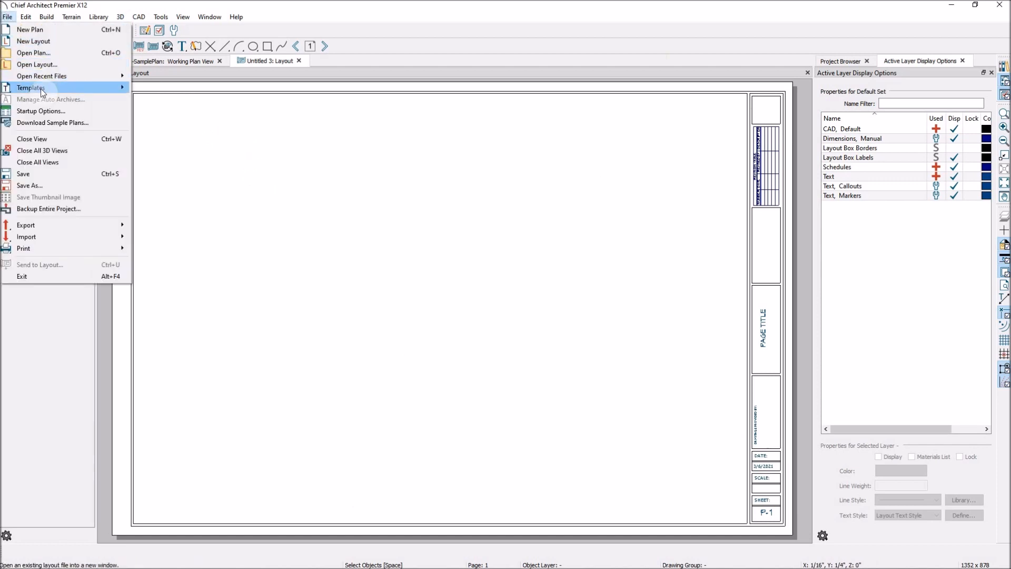
{"action": "mouse_move", "coordinate": [41, 89]}
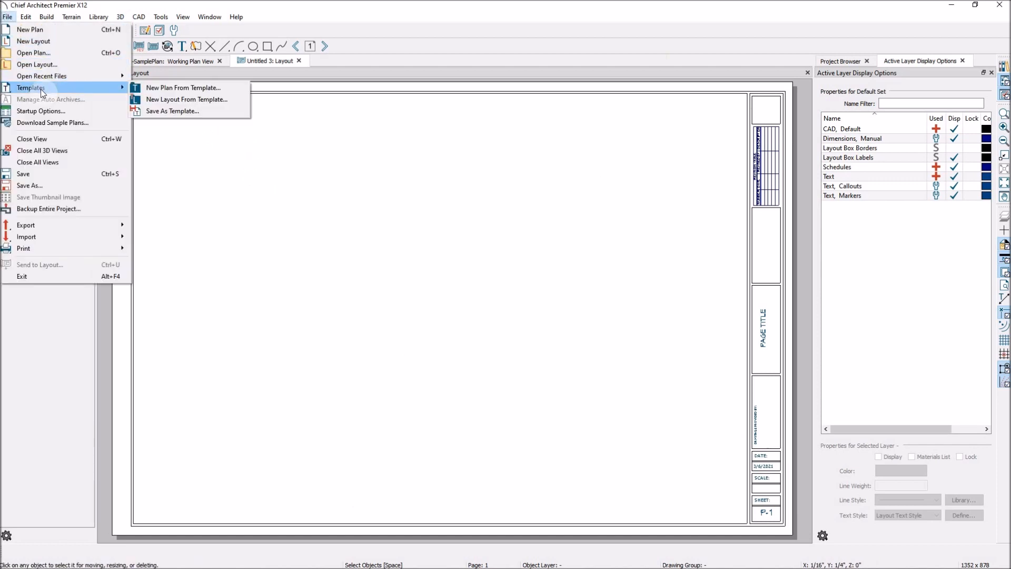
{"action": "left_click", "coordinate": [207, 100]}
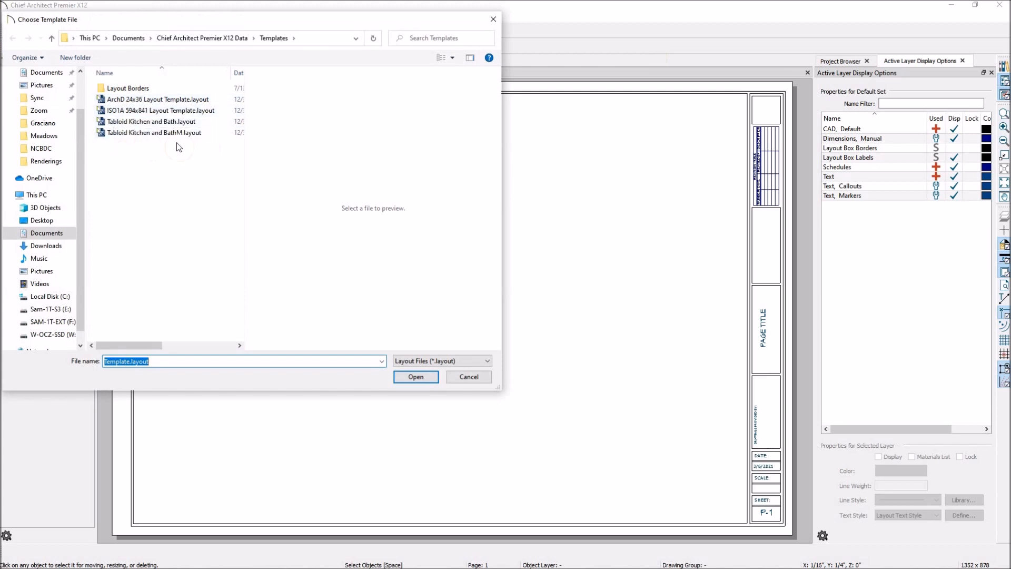
{"action": "left_click", "coordinate": [134, 122]}
{"action": "left_click", "coordinate": [426, 379]}
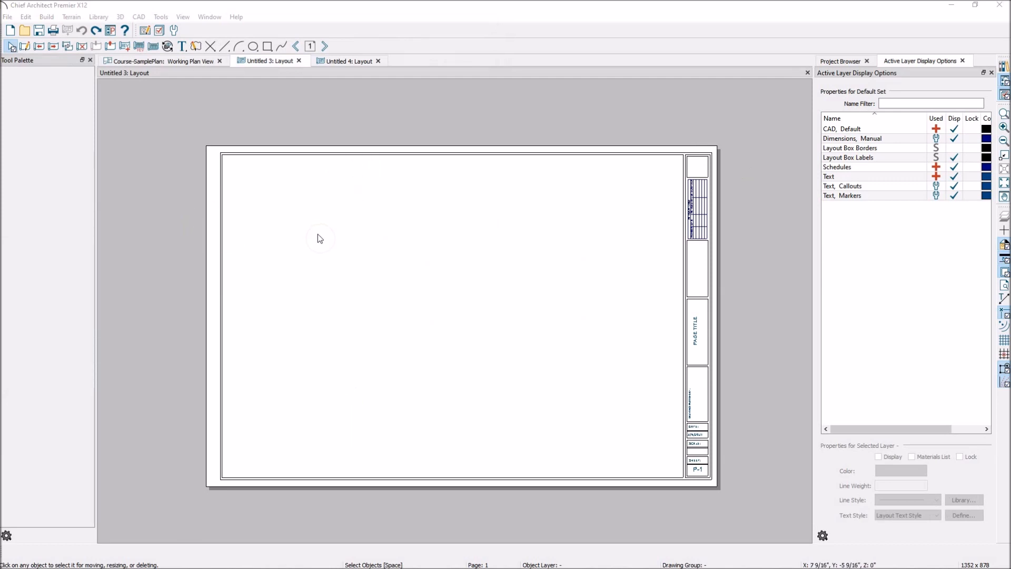
- Compare the title blocks of the Untitled 4 and Untitled 3 layouts, ending on Untitled 4
{"action": "left_click", "coordinate": [349, 62]}
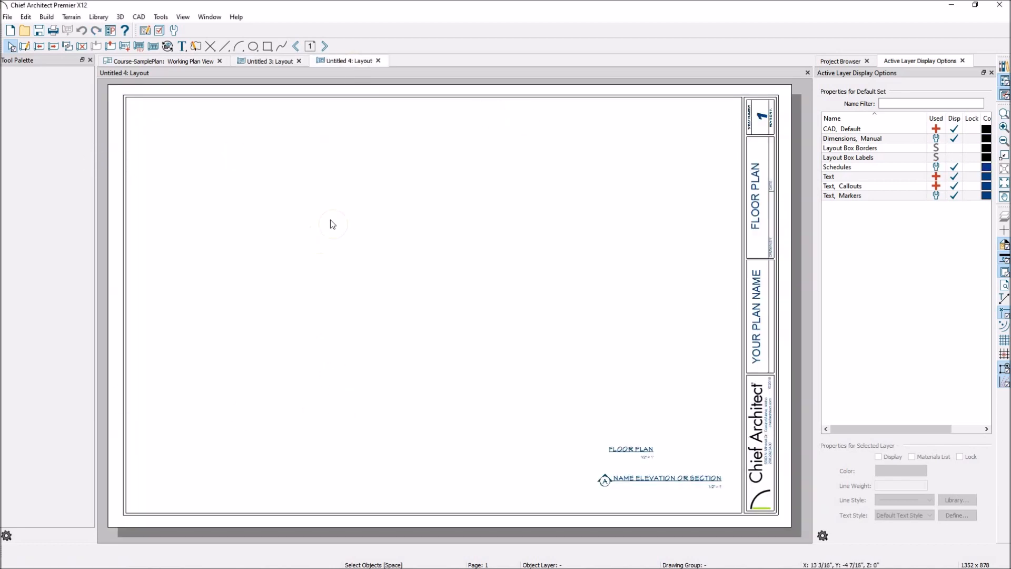
{"action": "left_click", "coordinate": [277, 62]}
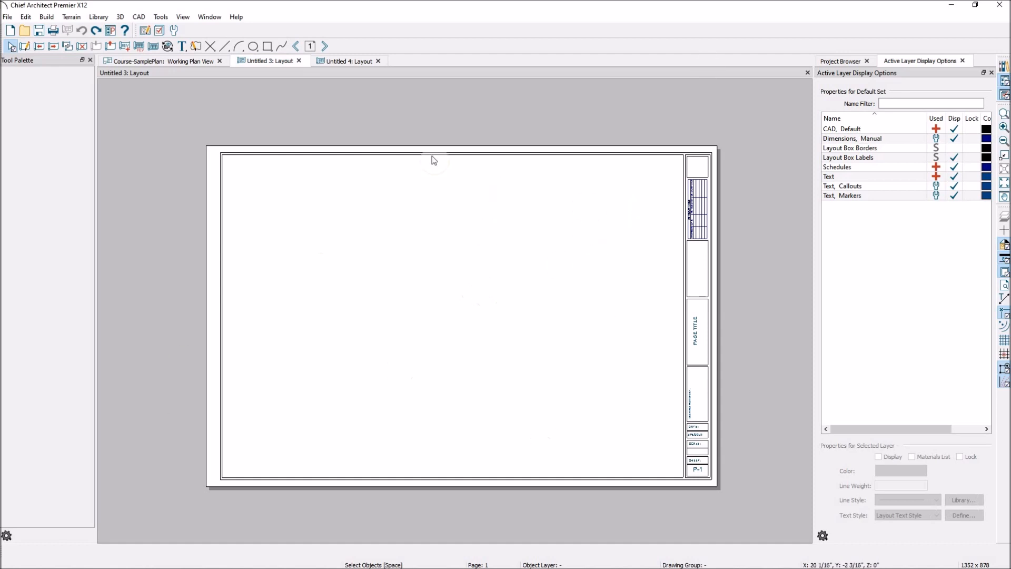
{"action": "left_click", "coordinate": [359, 61]}
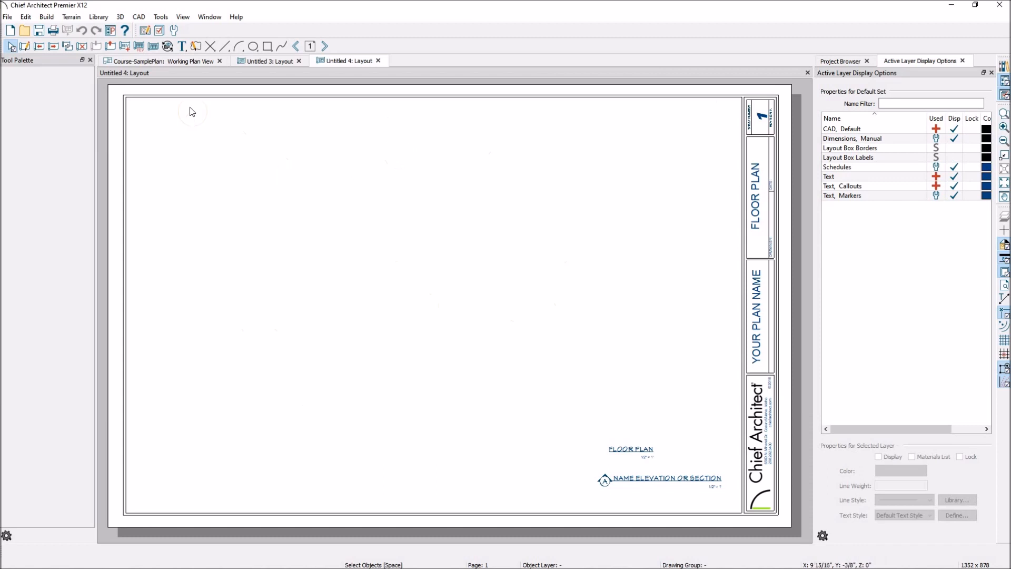
- Set the Untitled 4 layout's drawing sheet size to ARCH E (36" x 48")
{"action": "left_click", "coordinate": [10, 17]}
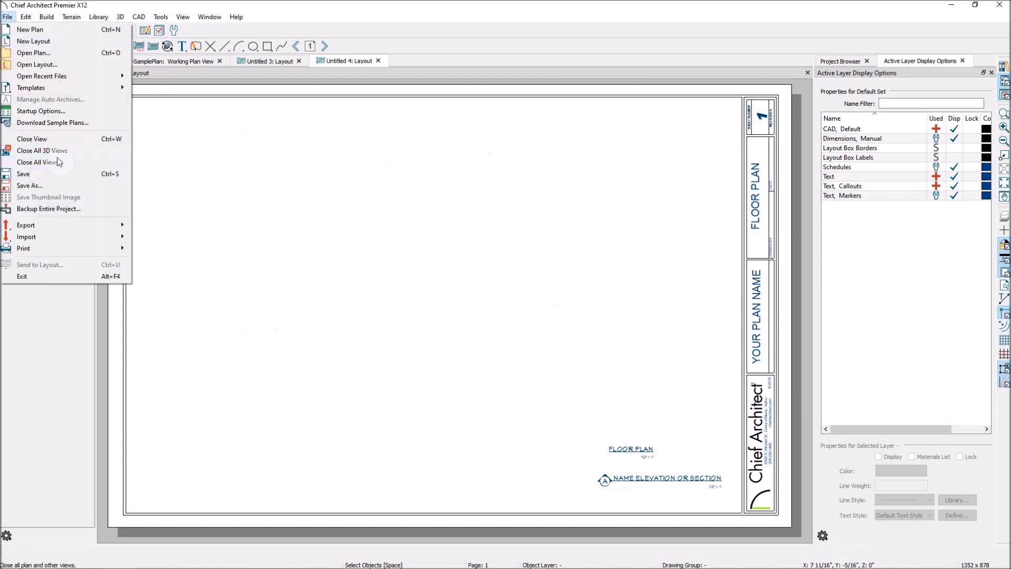
{"action": "mouse_move", "coordinate": [68, 251]}
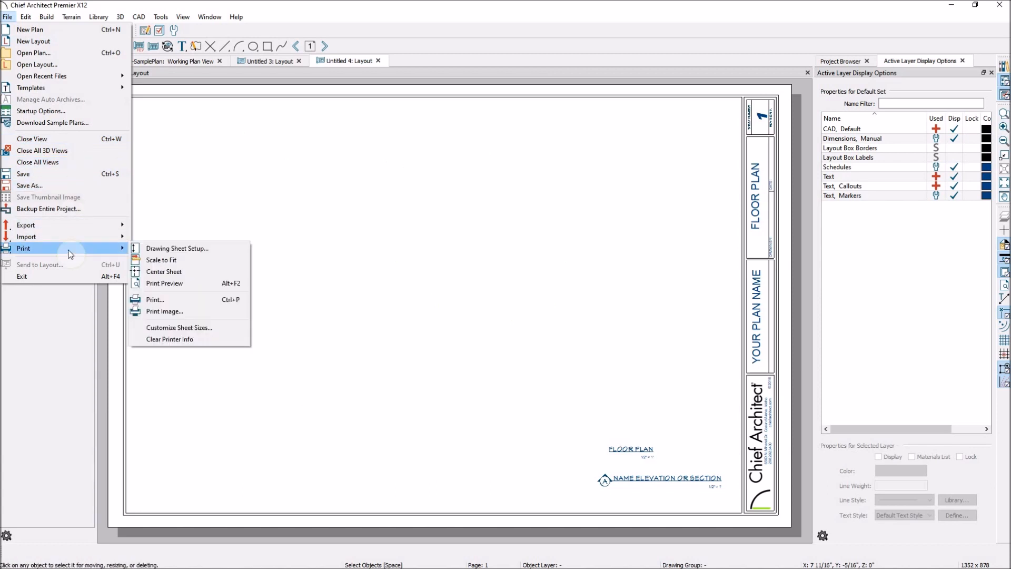
{"action": "left_click", "coordinate": [206, 253]}
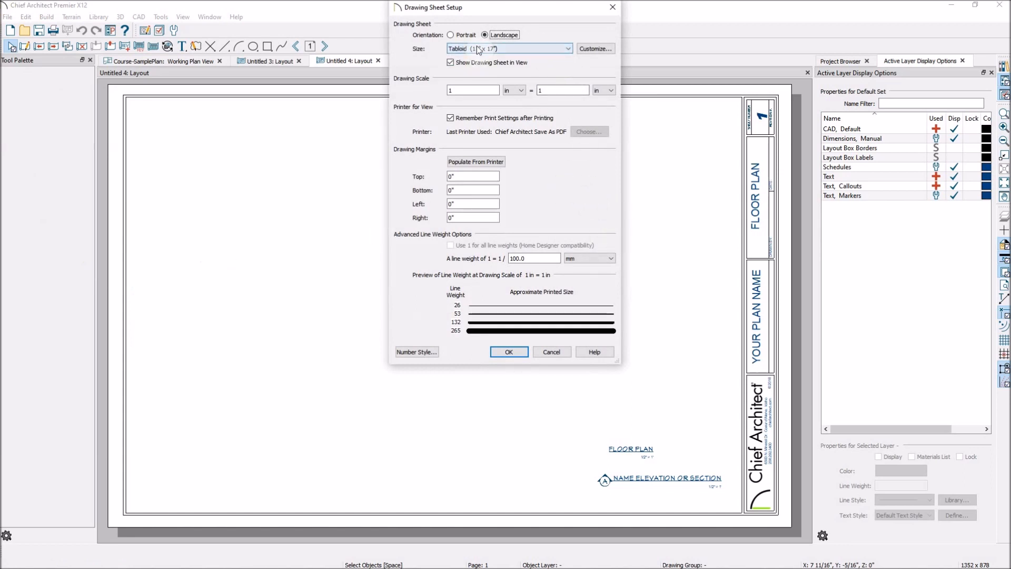
{"action": "left_click", "coordinate": [567, 50]}
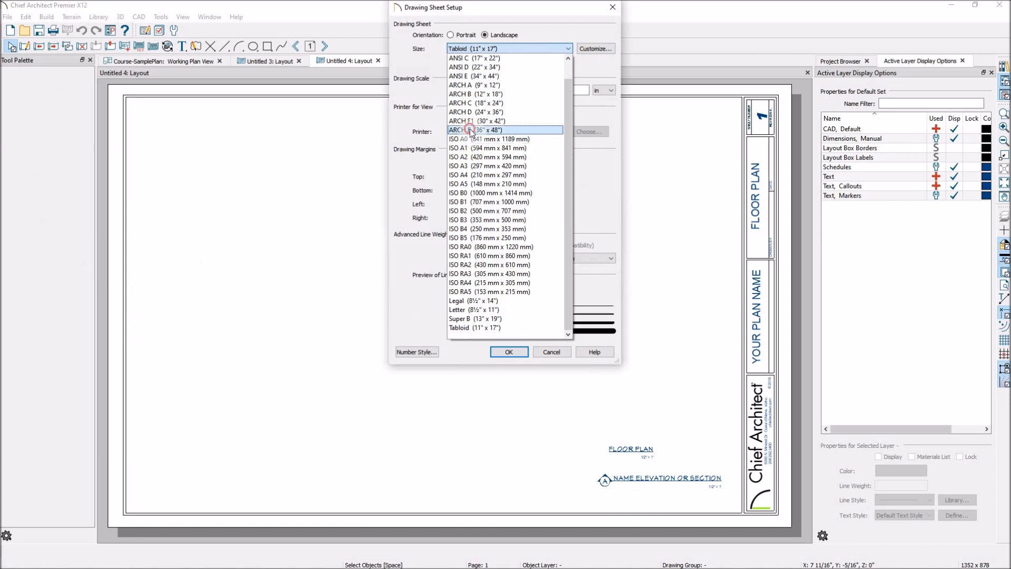
{"action": "left_click", "coordinate": [470, 130]}
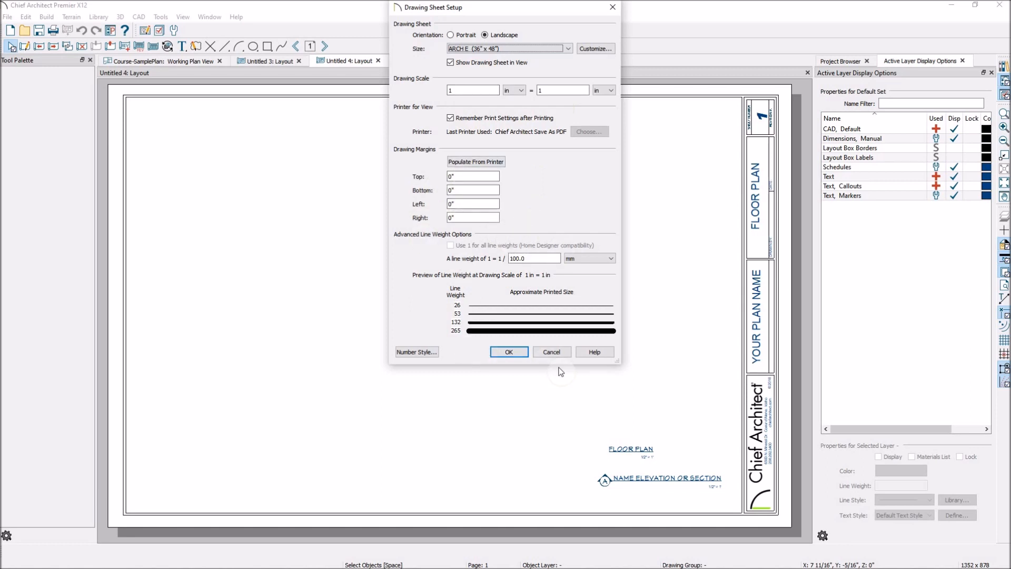
{"action": "left_click", "coordinate": [515, 356]}
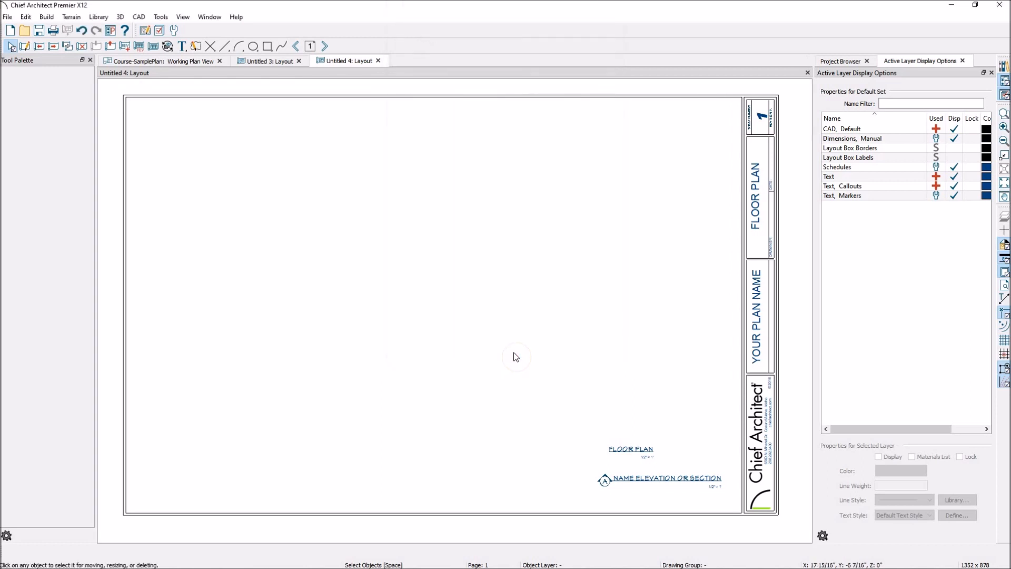
- Inspect how the border and title block fit on the 36" x 48" sheet
{"action": "scroll", "coordinate": [514, 354], "scroll_direction": "down", "scroll_amount": 5}
{"action": "scroll", "coordinate": [528, 333], "scroll_direction": "down", "scroll_amount": 4}
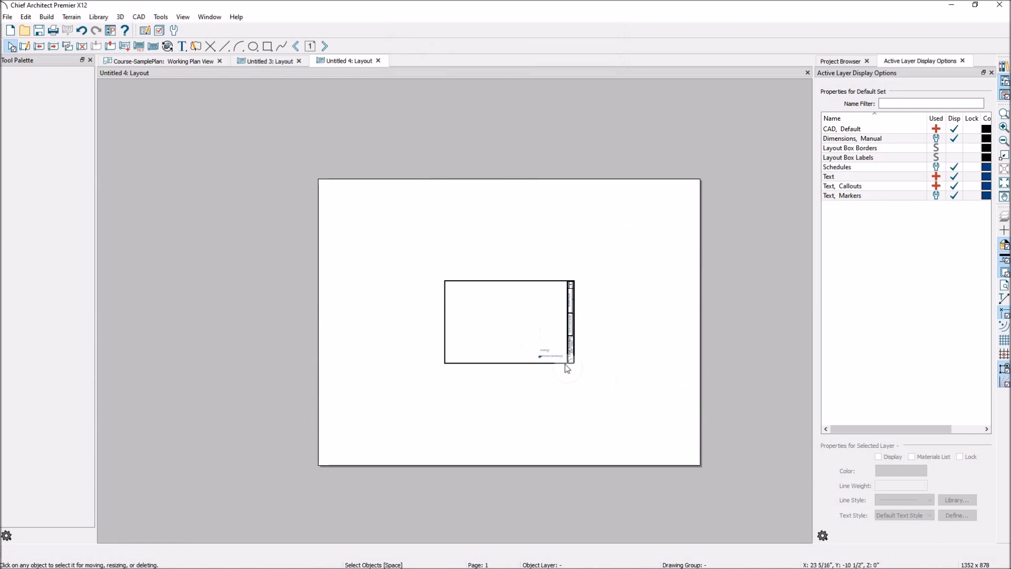
{"action": "scroll", "coordinate": [567, 368], "scroll_direction": "up", "scroll_amount": 3}
{"action": "scroll", "coordinate": [573, 361], "scroll_direction": "down", "scroll_amount": 3}
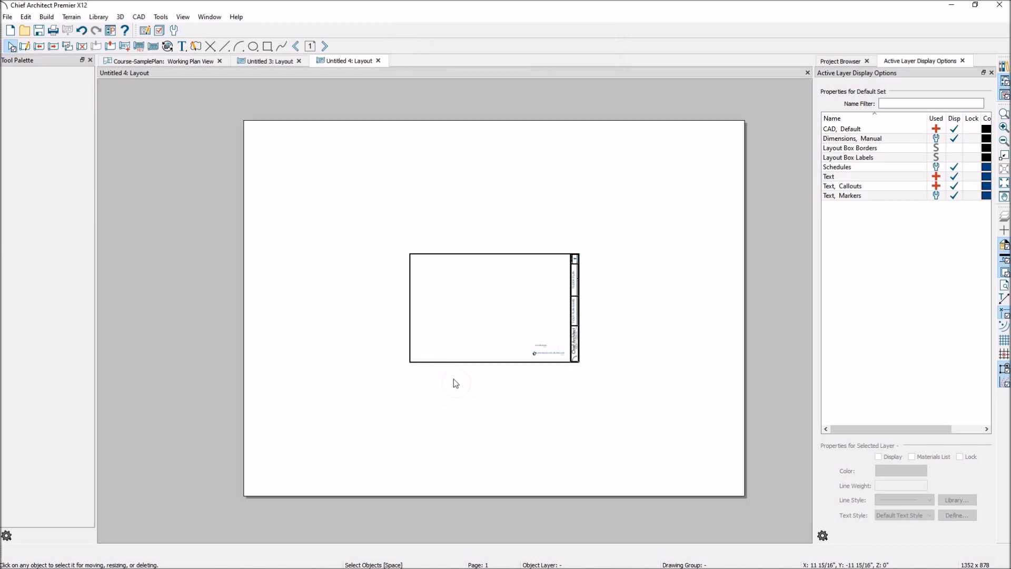
{"action": "scroll", "coordinate": [414, 375], "scroll_direction": "up", "scroll_amount": 2}
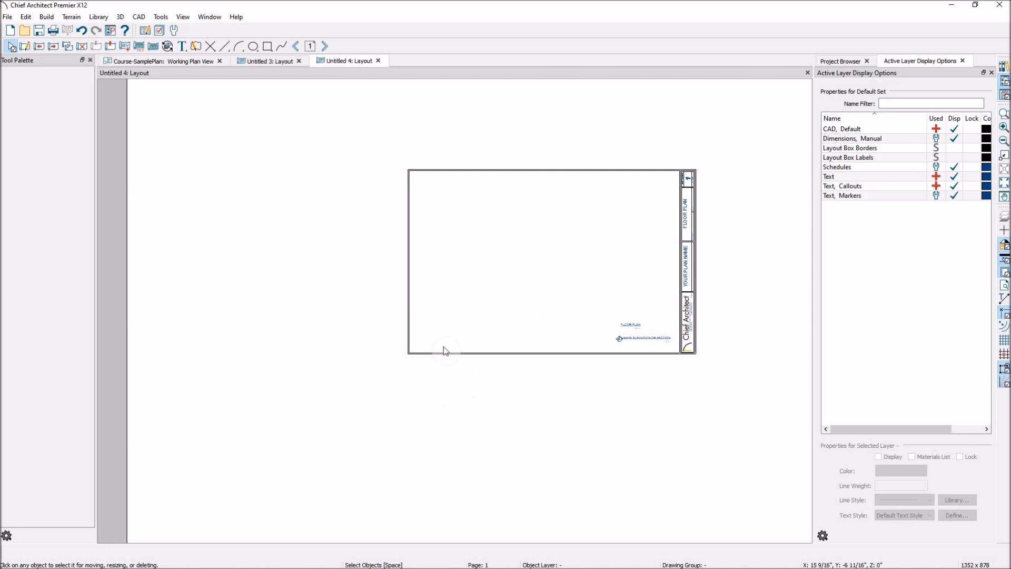
{"action": "scroll", "coordinate": [395, 294], "scroll_direction": "down", "scroll_amount": 3}
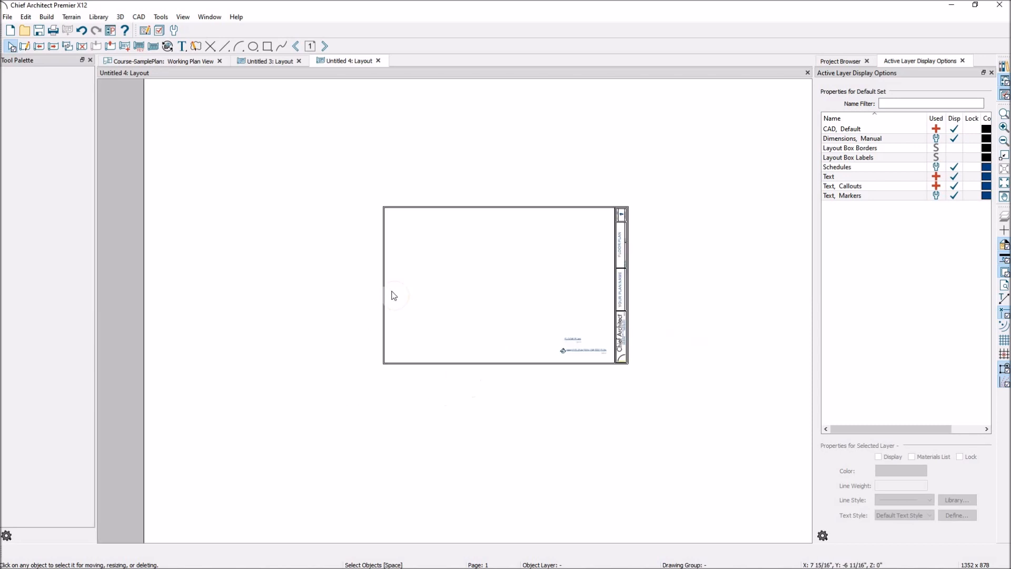
{"action": "scroll", "coordinate": [408, 313], "scroll_direction": "down", "scroll_amount": 1}
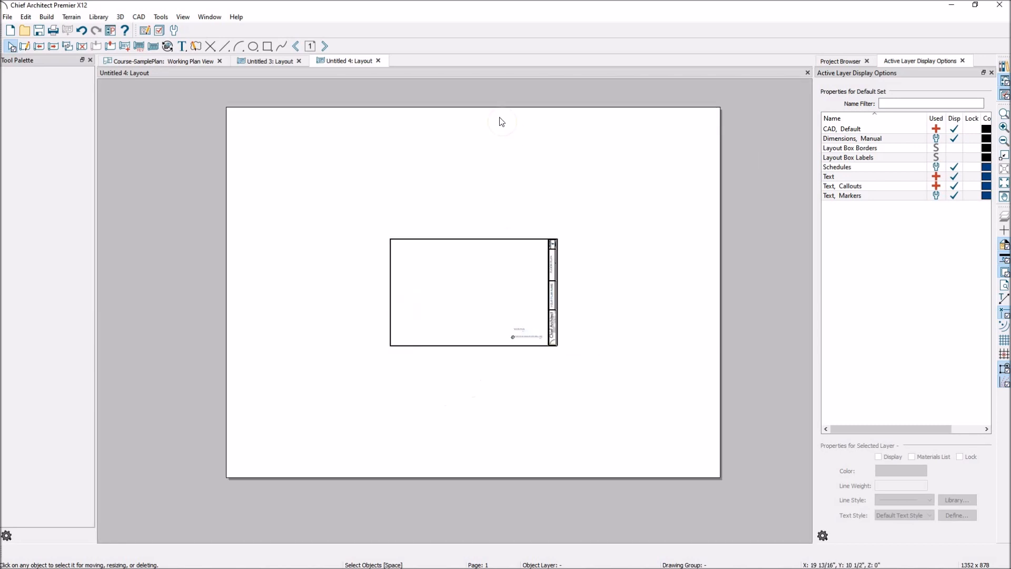
- Check the border on page 0 and the pages up to 4 of the Untitled 4 layout, ending on page 0
{"action": "left_click", "coordinate": [296, 46]}
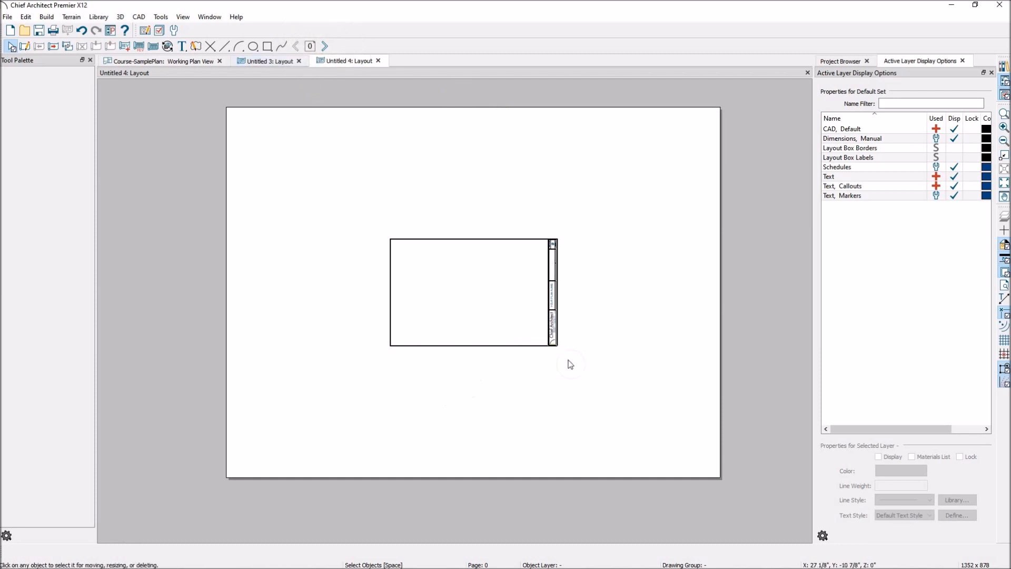
{"action": "left_click", "coordinate": [325, 48]}
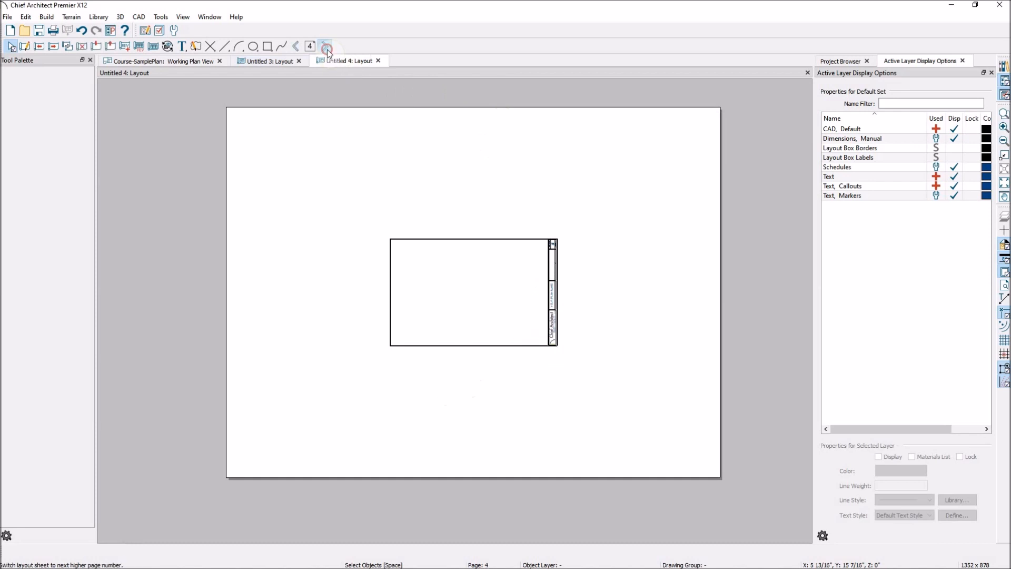
{"action": "left_click", "coordinate": [297, 47]}
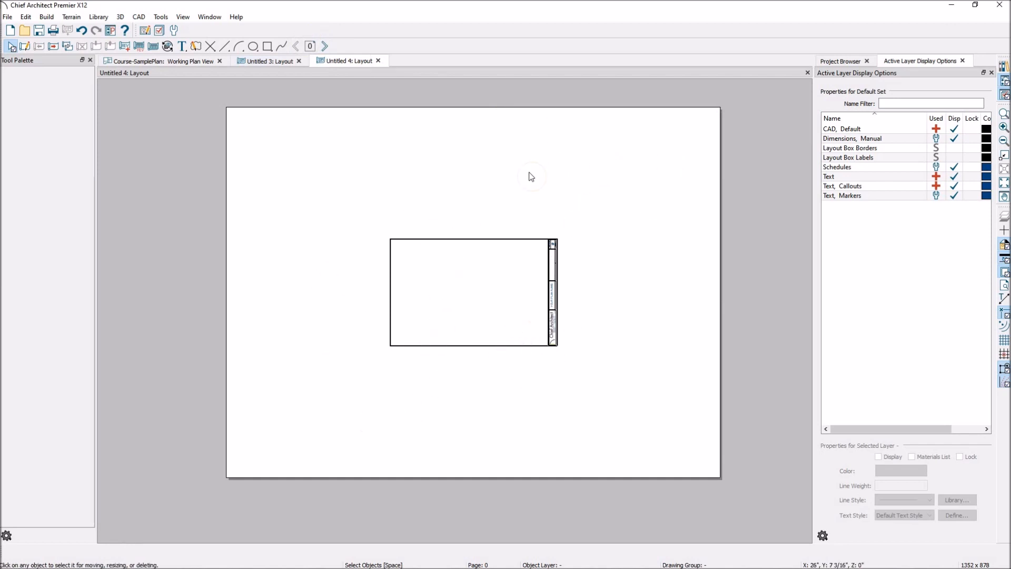
- Set the Untitled 4 layout's drawing sheet size to ANSI B (11" x 17") and check the border's fit
{"action": "left_click", "coordinate": [8, 17]}
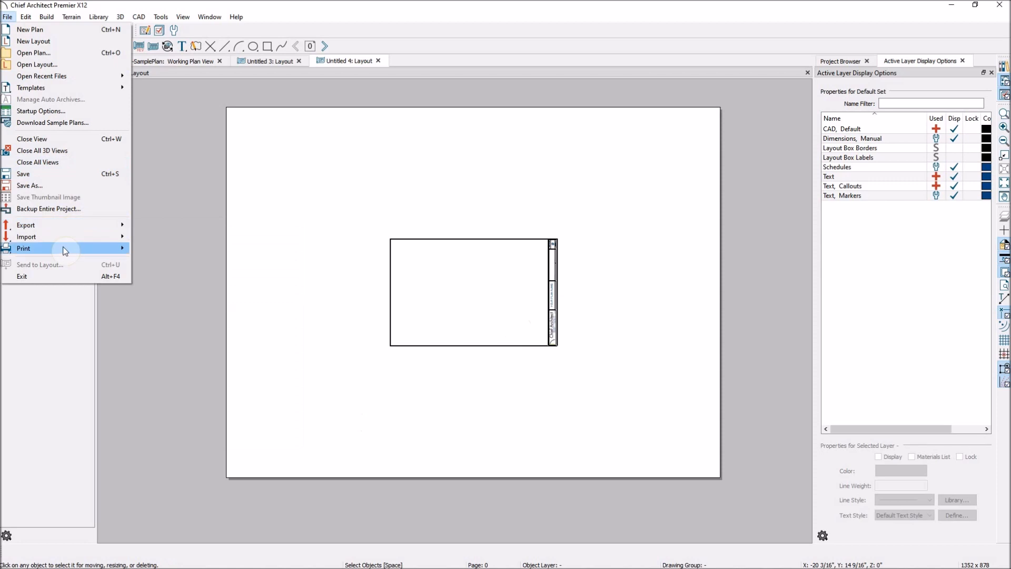
{"action": "mouse_move", "coordinate": [122, 243]}
{"action": "left_click", "coordinate": [157, 250]}
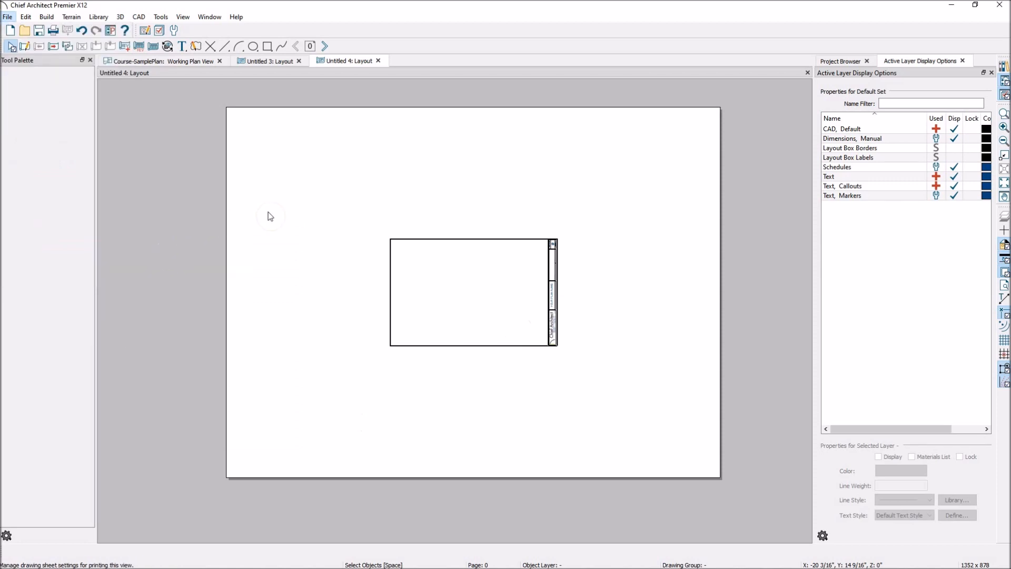
{"action": "left_click", "coordinate": [567, 49]}
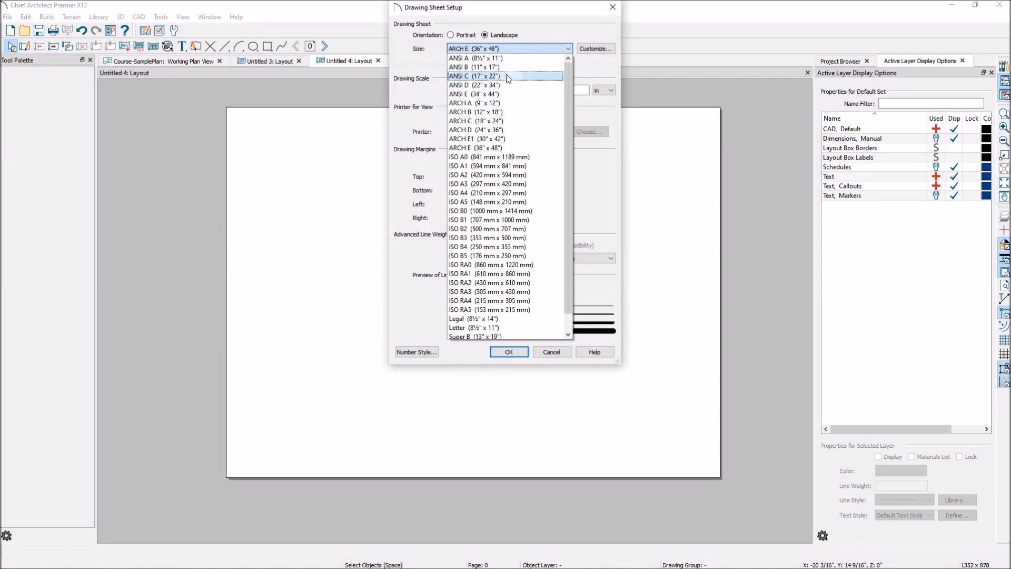
{"action": "left_click", "coordinate": [505, 67]}
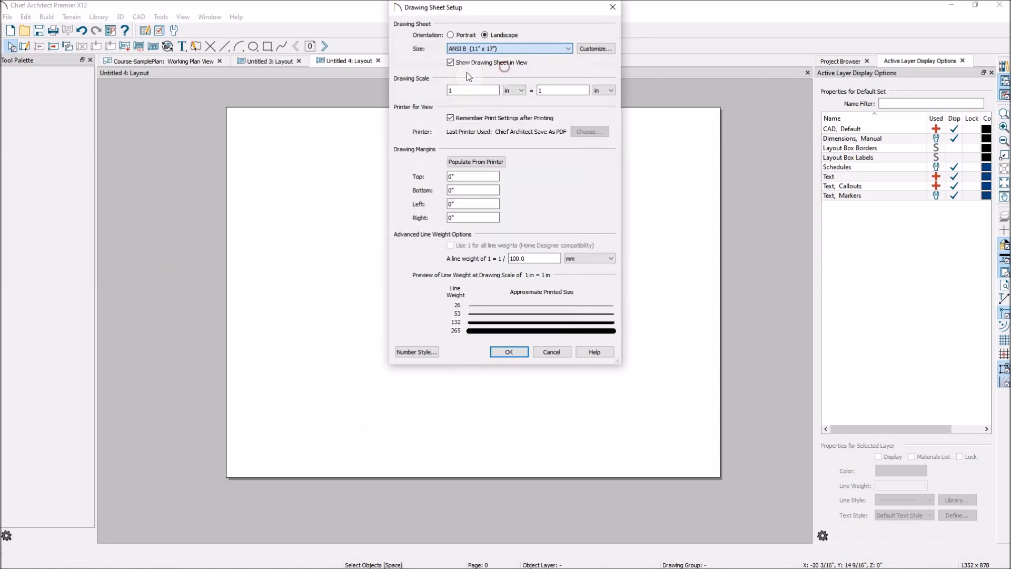
{"action": "left_click", "coordinate": [508, 356]}
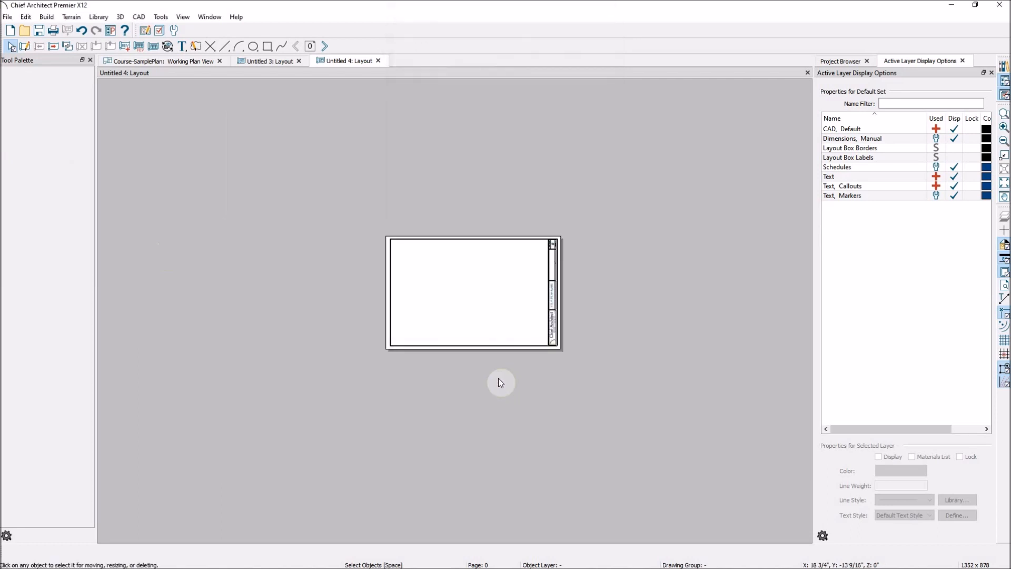
{"action": "scroll", "coordinate": [553, 308], "scroll_direction": "up", "scroll_amount": 5}
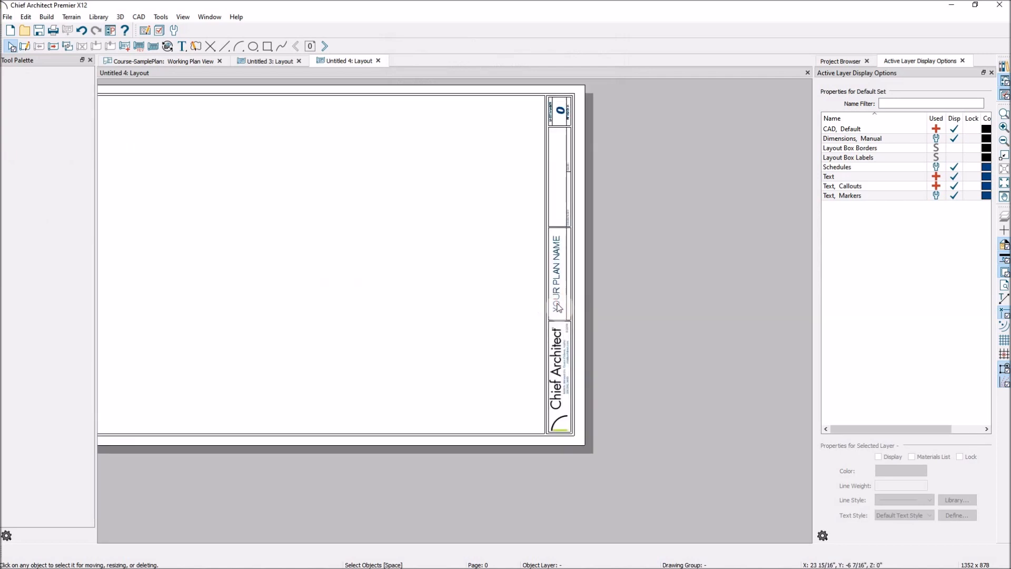
{"action": "scroll", "coordinate": [618, 312], "scroll_direction": "down", "scroll_amount": 3}
{"action": "scroll", "coordinate": [564, 179], "scroll_direction": "up", "scroll_amount": 2}
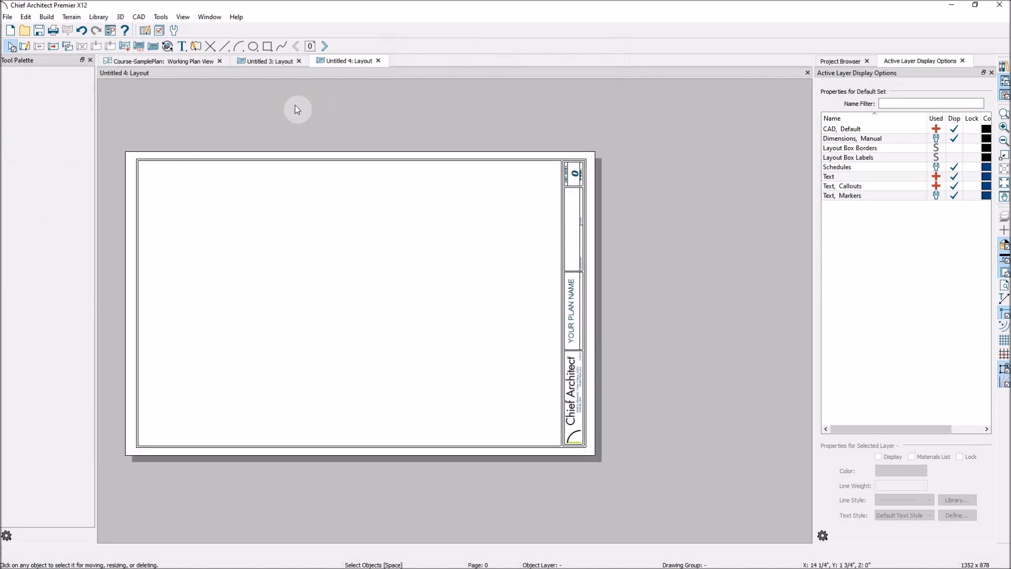
- Switch to the Untitled 3 layout, focus on the title block's revision table, and go to page 0
{"action": "left_click", "coordinate": [277, 62]}
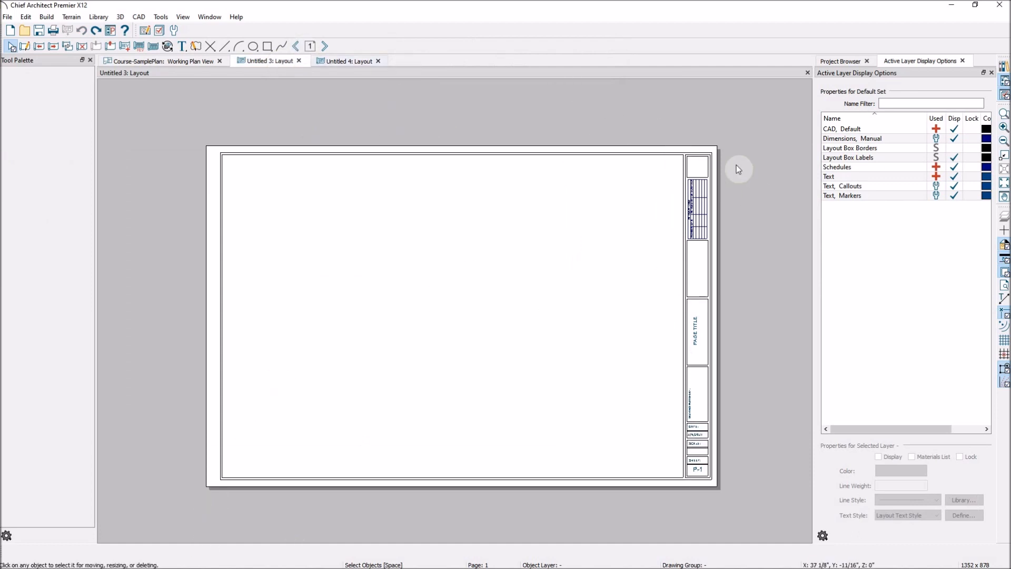
{"action": "scroll", "coordinate": [756, 154], "scroll_direction": "up", "scroll_amount": 2}
{"action": "scroll", "coordinate": [636, 184], "scroll_direction": "up", "scroll_amount": 3}
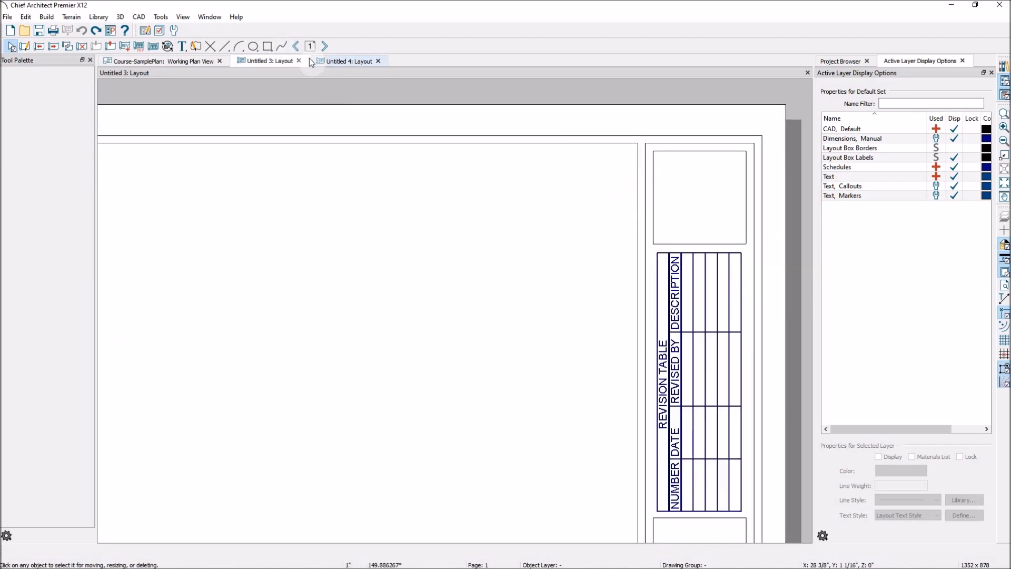
{"action": "left_click", "coordinate": [296, 47]}
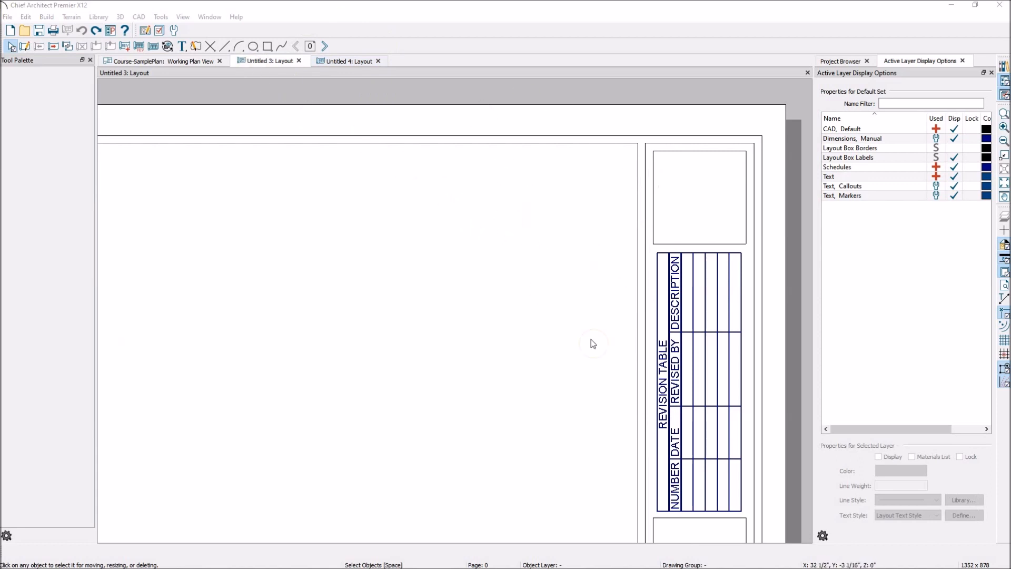
- Examine which separate objects make up the page 0 border, drawing-area rectangle, title block boxes and revision table
{"action": "left_click", "coordinate": [638, 356]}
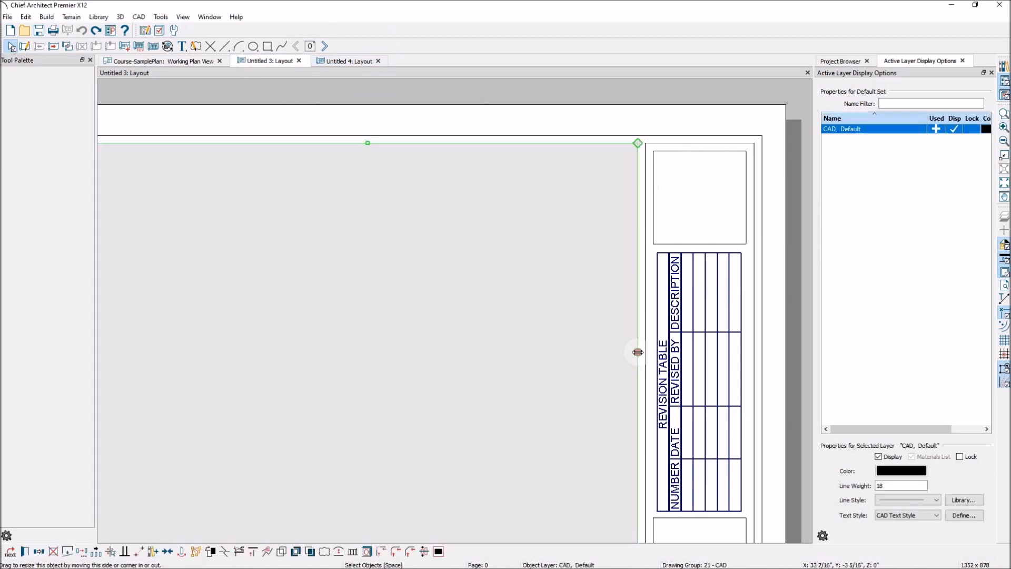
{"action": "left_click", "coordinate": [652, 243]}
{"action": "left_click", "coordinate": [699, 277]}
{"action": "scroll", "coordinate": [651, 232], "scroll_direction": "down", "scroll_amount": 4}
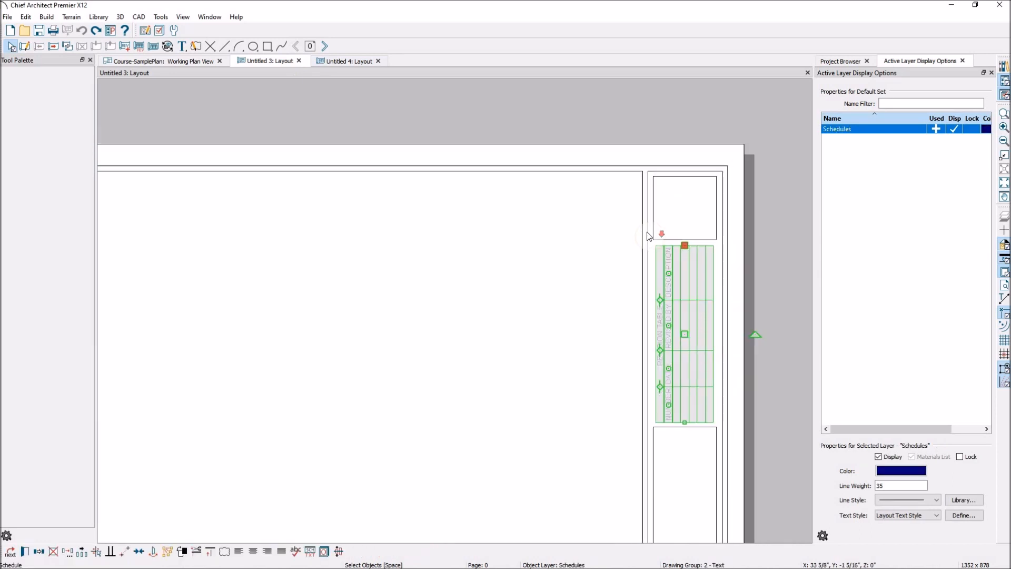
{"action": "scroll", "coordinate": [647, 232], "scroll_direction": "down", "scroll_amount": 2}
{"action": "left_click", "coordinate": [698, 428]}
{"action": "left_click", "coordinate": [706, 416]}
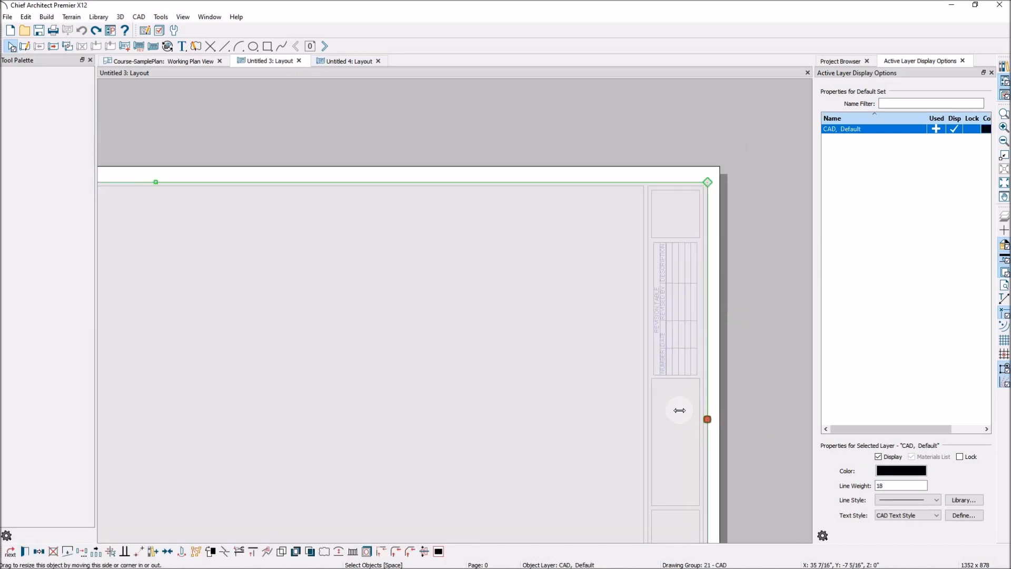
{"action": "scroll", "coordinate": [587, 344], "scroll_direction": "down", "scroll_amount": 3}
{"action": "scroll", "coordinate": [553, 420], "scroll_direction": "down", "scroll_amount": 2}
{"action": "scroll", "coordinate": [604, 456], "scroll_direction": "up", "scroll_amount": 1}
{"action": "scroll", "coordinate": [722, 420], "scroll_direction": "up", "scroll_amount": 1}
{"action": "scroll", "coordinate": [699, 354], "scroll_direction": "down", "scroll_amount": 1}
{"action": "left_click", "coordinate": [668, 379]}
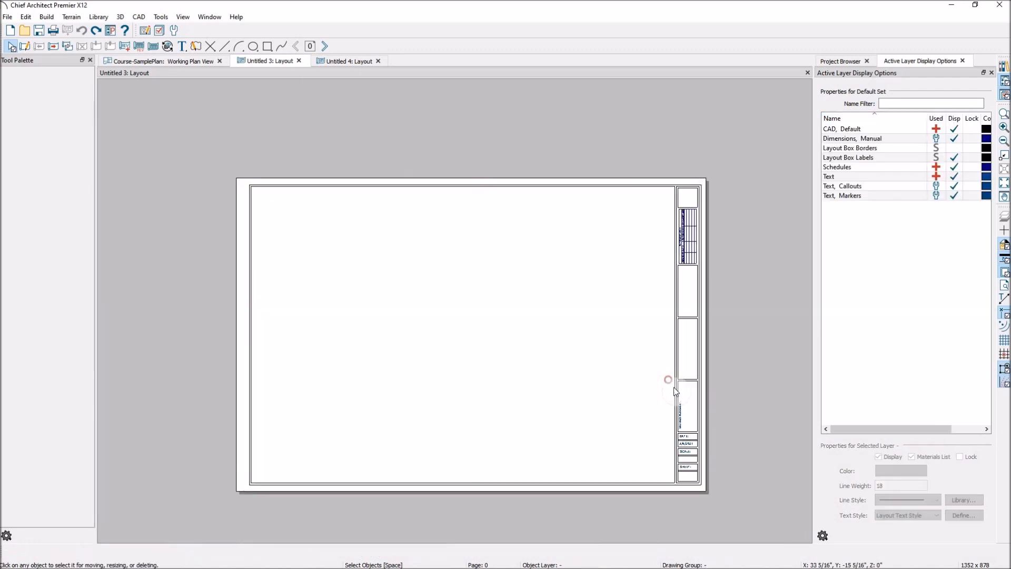
- Narrow the drawing-area rectangle by pulling its edge away from the title block
{"action": "scroll", "coordinate": [676, 391], "scroll_direction": "up", "scroll_amount": 1}
{"action": "left_click", "coordinate": [675, 390]}
{"action": "left_click_drag", "start_coordinate": [674, 389], "coordinate": [591, 399]}
{"action": "scroll", "coordinate": [605, 398], "scroll_direction": "down", "scroll_amount": 1}
{"action": "left_click", "coordinate": [610, 390]}
{"action": "scroll", "coordinate": [693, 316], "scroll_direction": "up", "scroll_amount": 2}
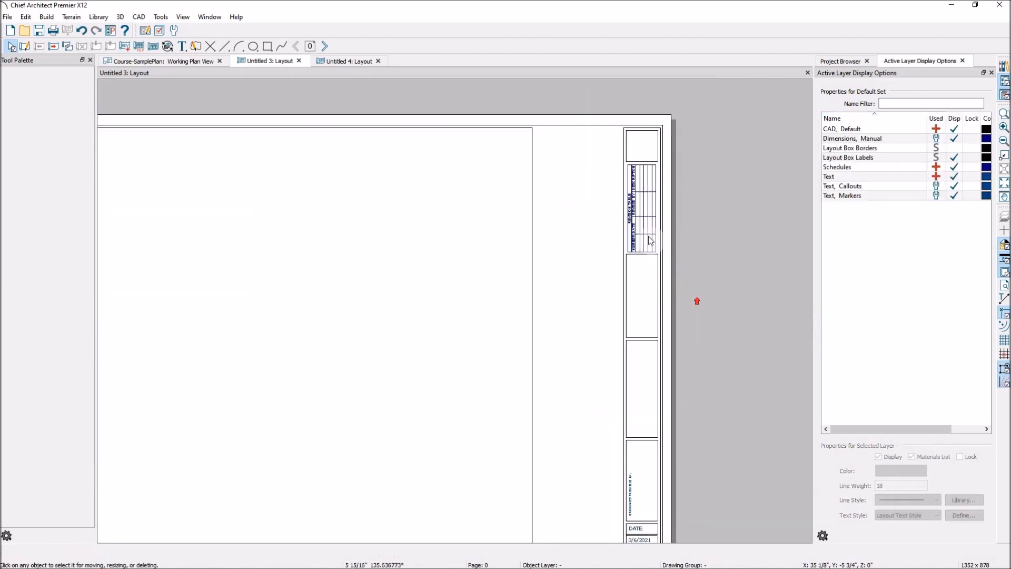
- Widen the title block's outline towards the drawing area and stretch the drawing-area rectangle back close to it
{"action": "left_click", "coordinate": [618, 288]}
{"action": "left_click_drag", "start_coordinate": [619, 288], "coordinate": [588, 293]}
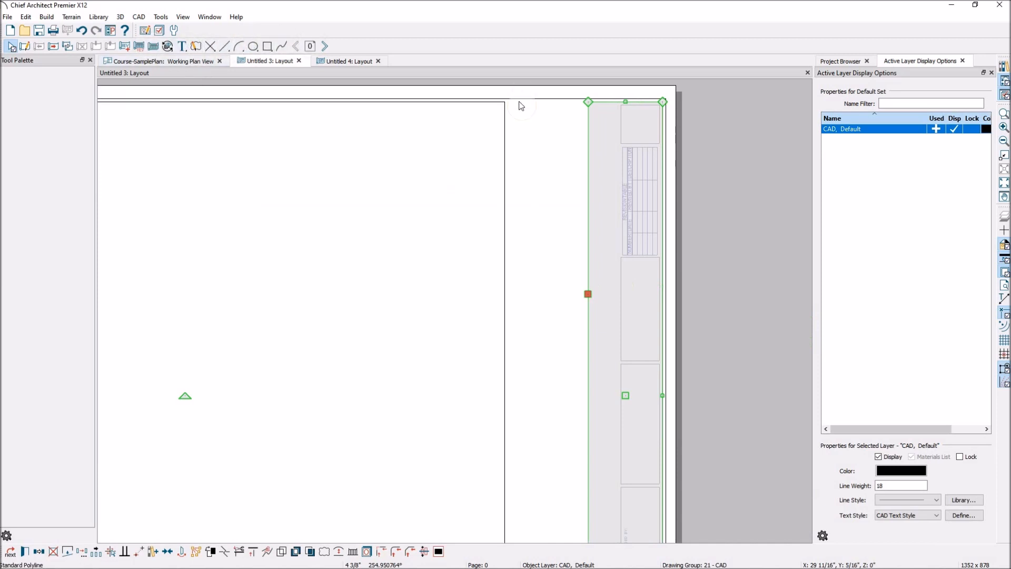
{"action": "scroll", "coordinate": [609, 219], "scroll_direction": "down", "scroll_amount": 1}
{"action": "left_click_drag", "start_coordinate": [597, 269], "coordinate": [612, 264]}
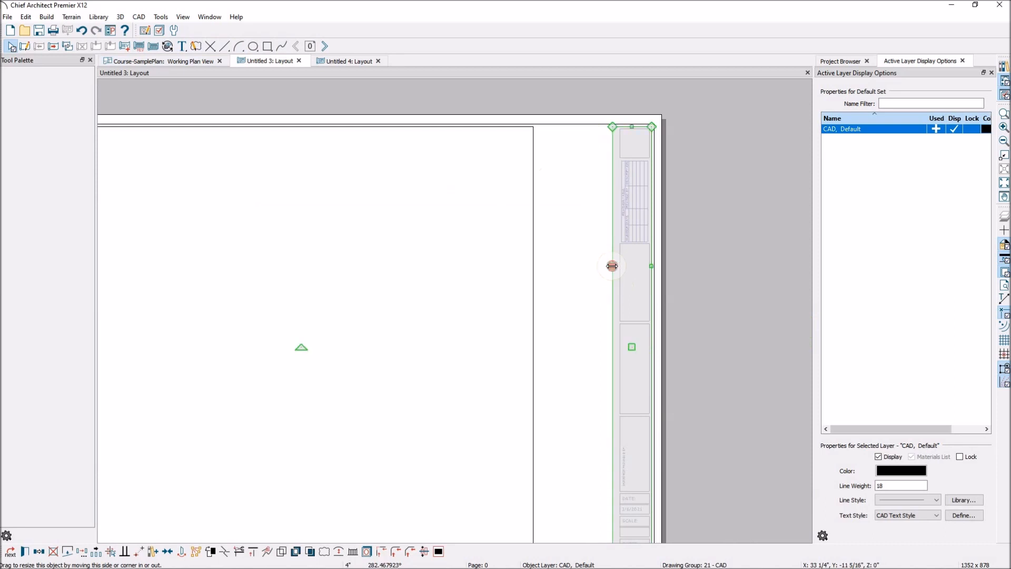
{"action": "left_click", "coordinate": [535, 308]}
{"action": "left_click_drag", "start_coordinate": [536, 302], "coordinate": [603, 291]}
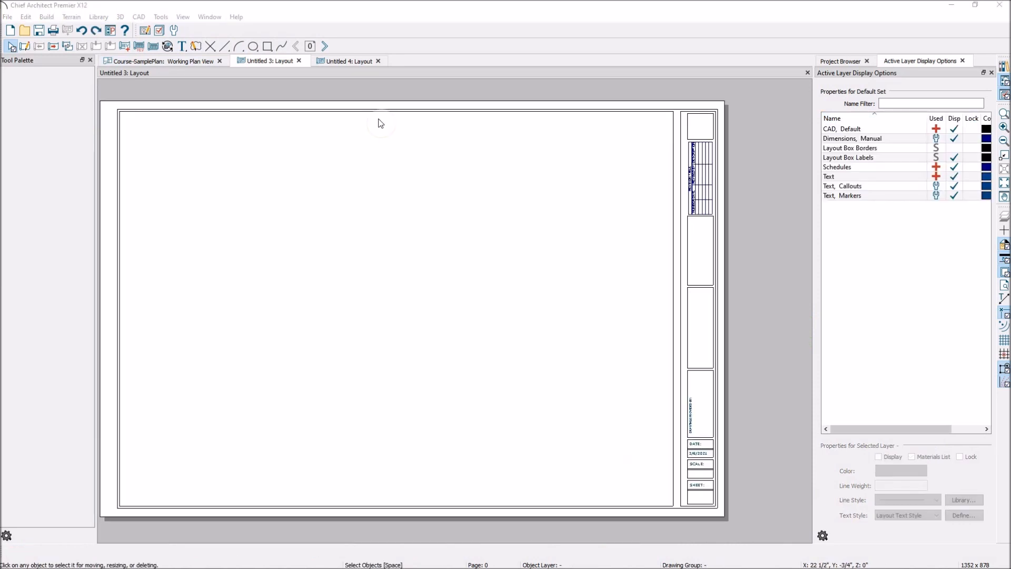
- Undo the resizing of the drawing-area rectangle and the title block outline
{"action": "left_click", "coordinate": [81, 32]}
{"action": "left_click", "coordinate": [81, 32]}
{"action": "left_click", "coordinate": [81, 32]}
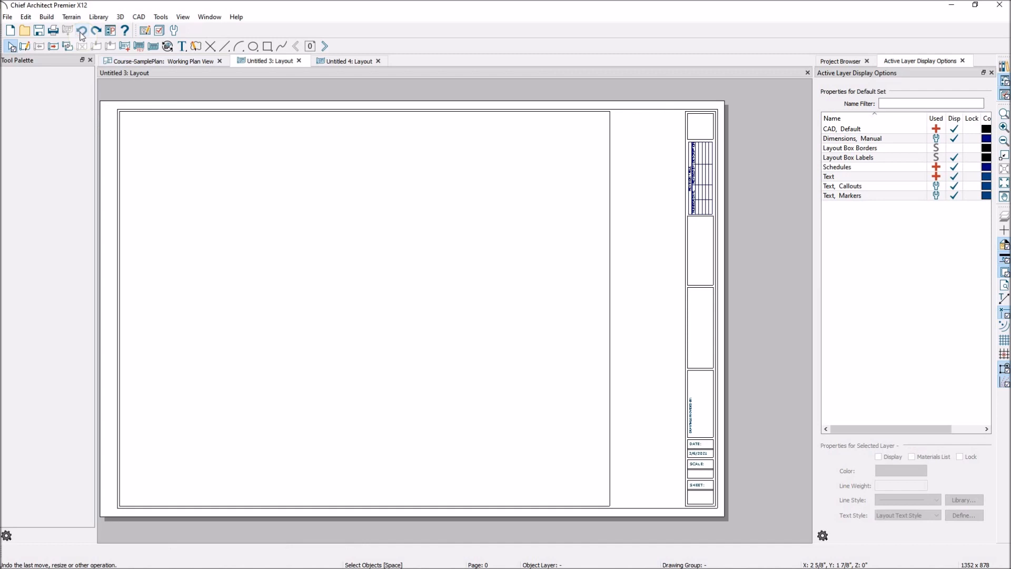
{"action": "left_click", "coordinate": [83, 31]}
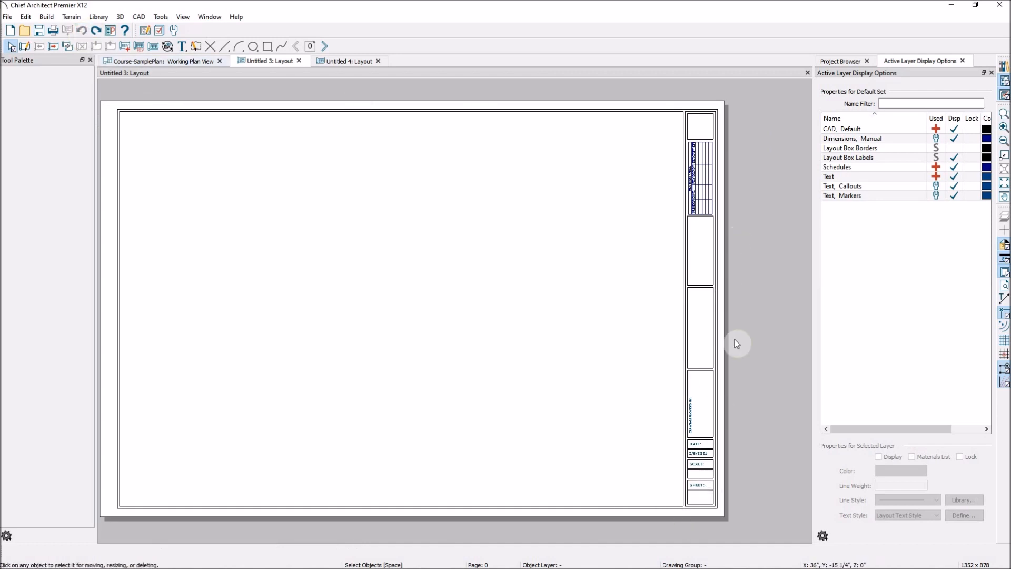
- Import the picture ABWlogoFull.jpg onto page 0 of the layout
{"action": "scroll", "coordinate": [734, 143], "scroll_direction": "up", "scroll_amount": 2}
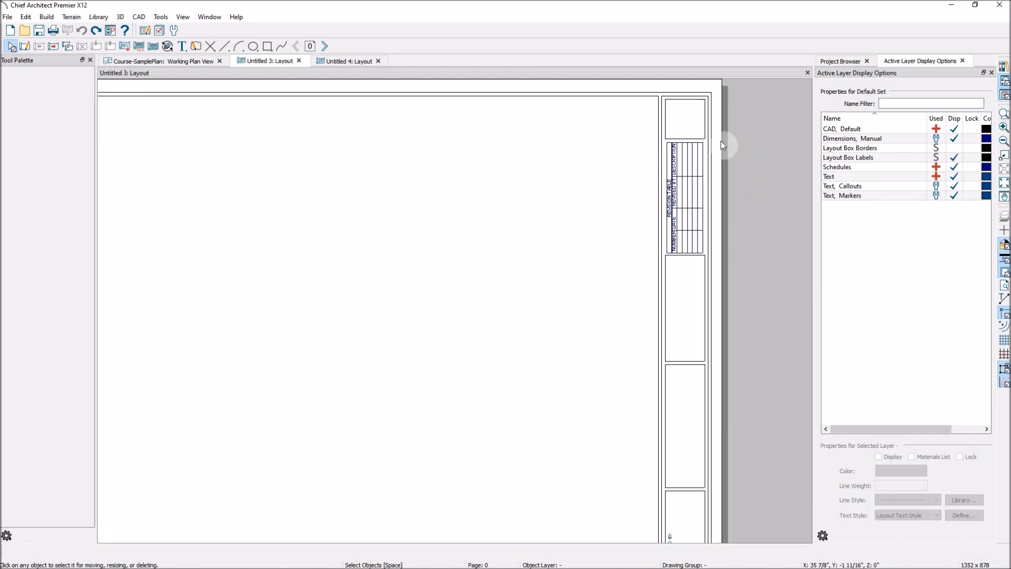
{"action": "scroll", "coordinate": [664, 159], "scroll_direction": "down", "scroll_amount": 1}
{"action": "scroll", "coordinate": [614, 167], "scroll_direction": "down", "scroll_amount": 1}
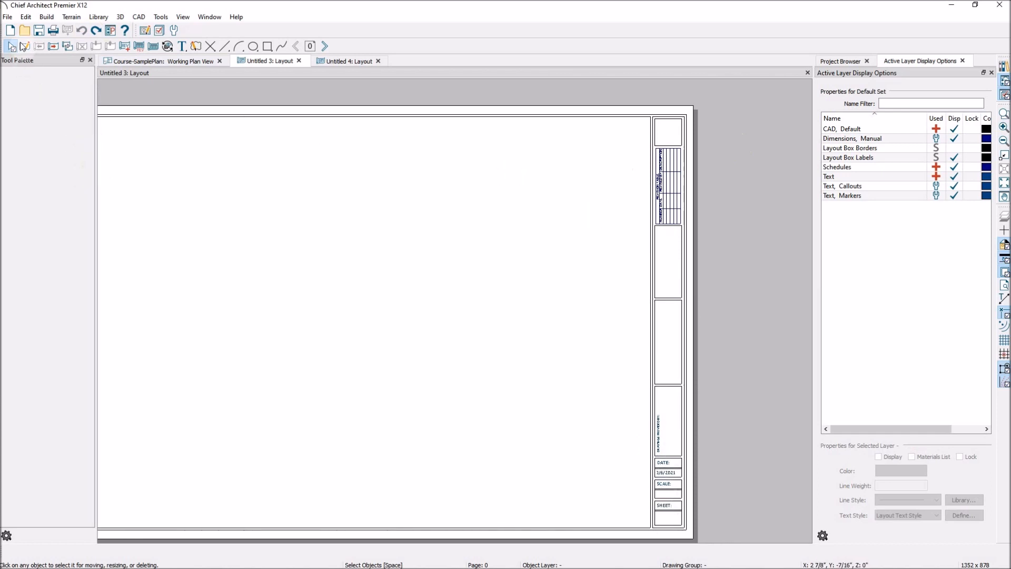
{"action": "left_click", "coordinate": [8, 17]}
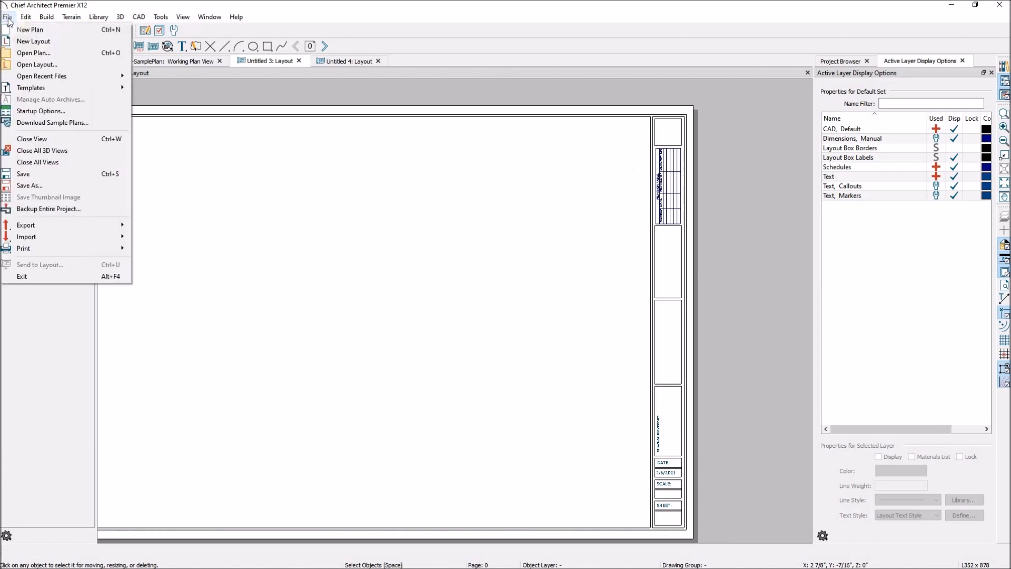
{"action": "mouse_move", "coordinate": [27, 237]}
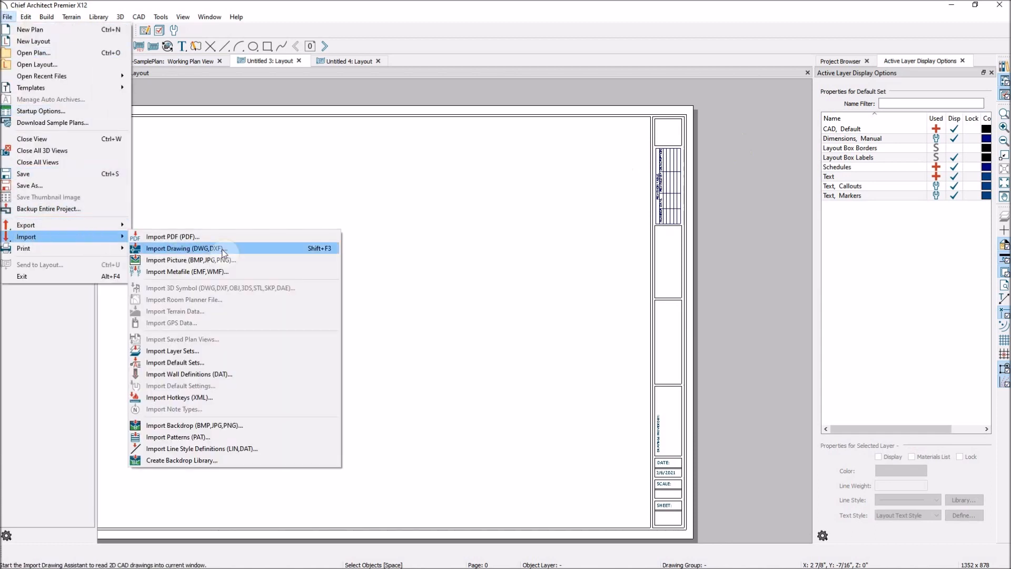
{"action": "left_click", "coordinate": [238, 261]}
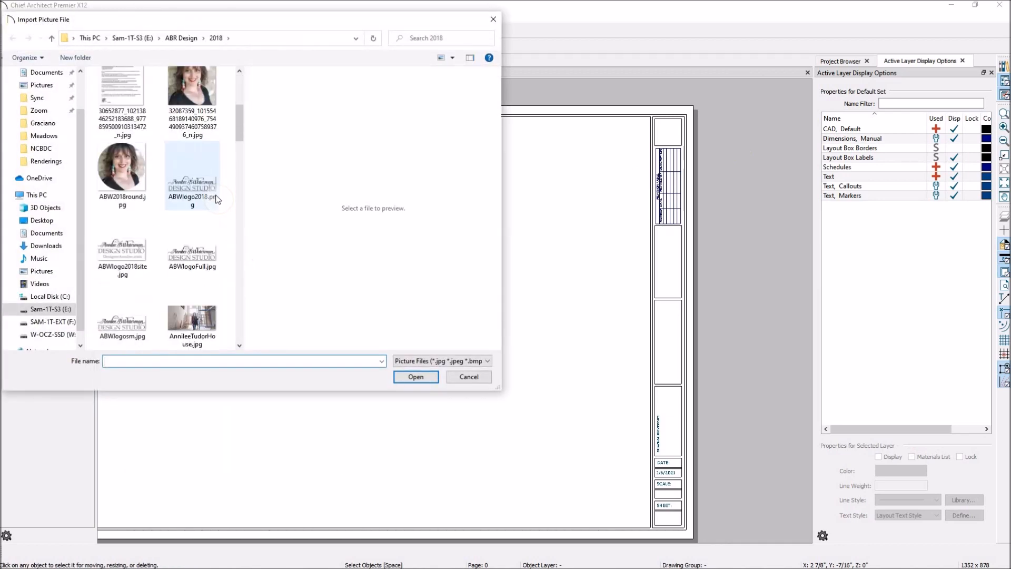
{"action": "left_click", "coordinate": [192, 252]}
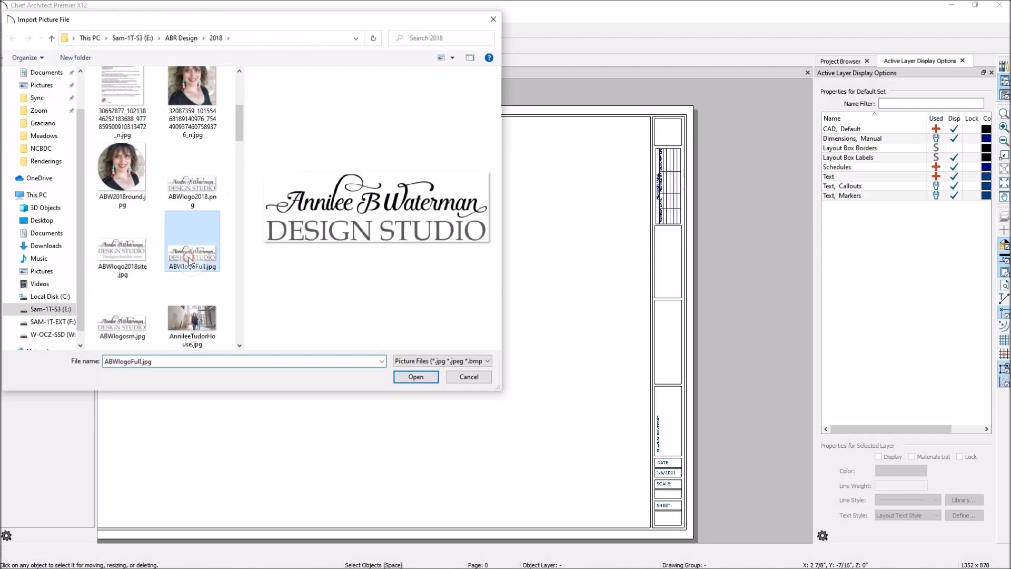
{"action": "left_click", "coordinate": [415, 376]}
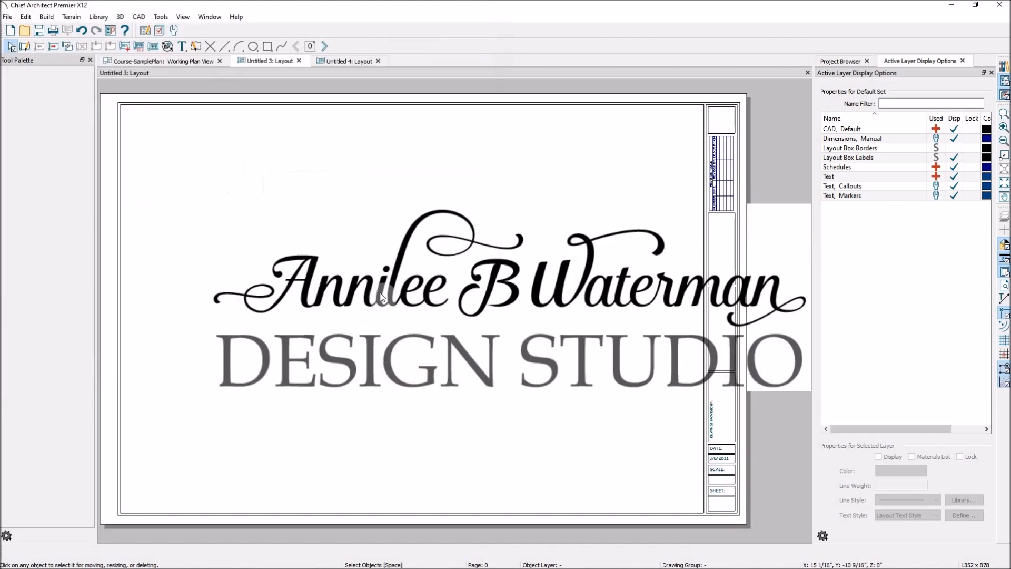
- Shrink the logo, rotate it to read vertically and fit it inside the title block's "DRAWINGS PROVIDED BY:" box
{"action": "left_click", "coordinate": [414, 276]}
{"action": "scroll", "coordinate": [296, 285], "scroll_direction": "down", "scroll_amount": 4}
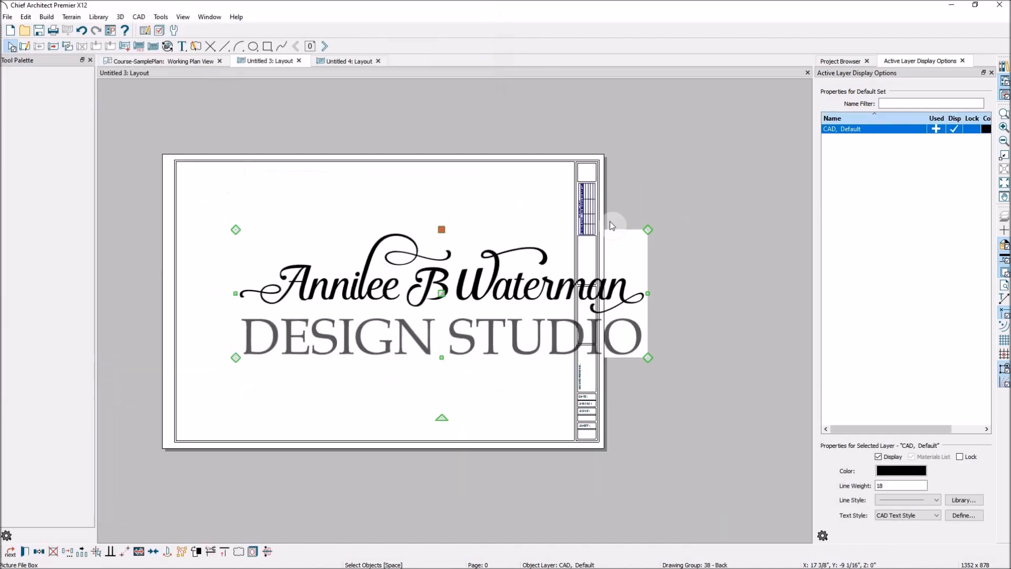
{"action": "left_click_drag", "start_coordinate": [650, 230], "coordinate": [601, 336]}
{"action": "scroll", "coordinate": [601, 336], "scroll_direction": "up", "scroll_amount": 2}
{"action": "left_click", "coordinate": [651, 218]}
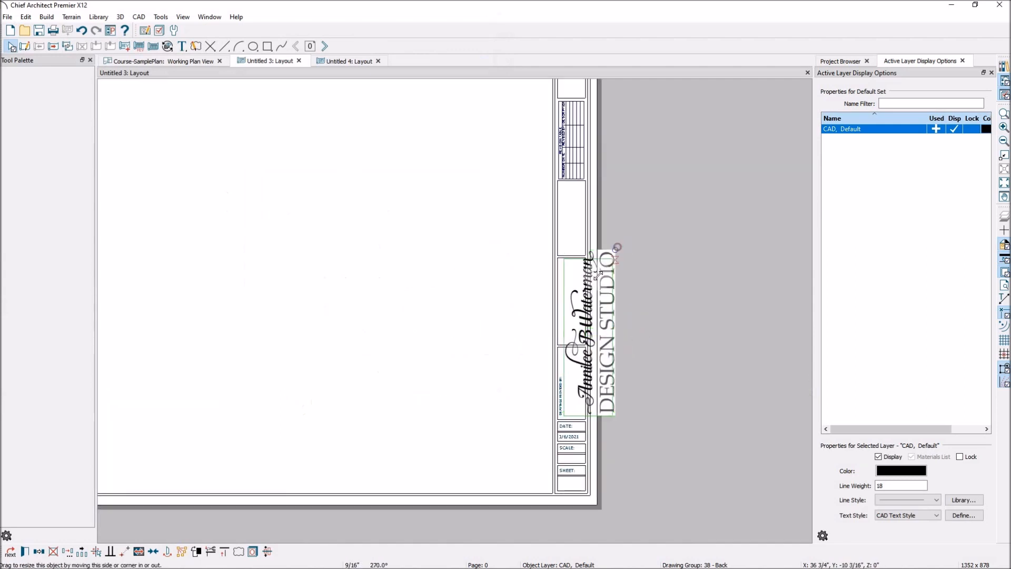
{"action": "left_click", "coordinate": [571, 335]}
{"action": "scroll", "coordinate": [571, 342], "scroll_direction": "up", "scroll_amount": 2}
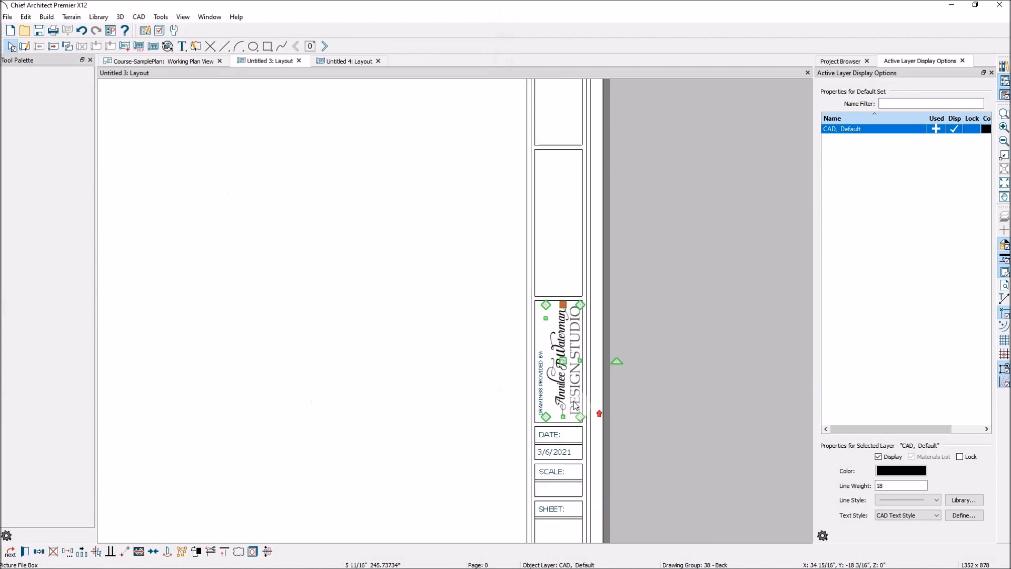
{"action": "left_click_drag", "start_coordinate": [559, 345], "coordinate": [552, 350]}
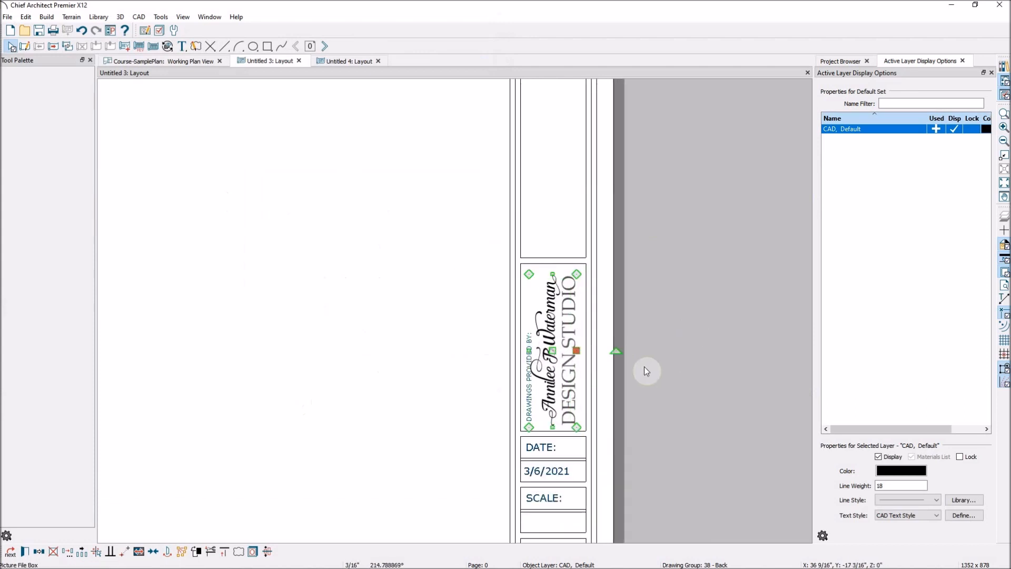
- Delete the "DRAWINGS PROVIDED BY:" text from behind the logo and center the logo in its title block box
{"action": "left_click_drag", "start_coordinate": [557, 358], "coordinate": [586, 350]}
{"action": "left_click", "coordinate": [527, 394]}
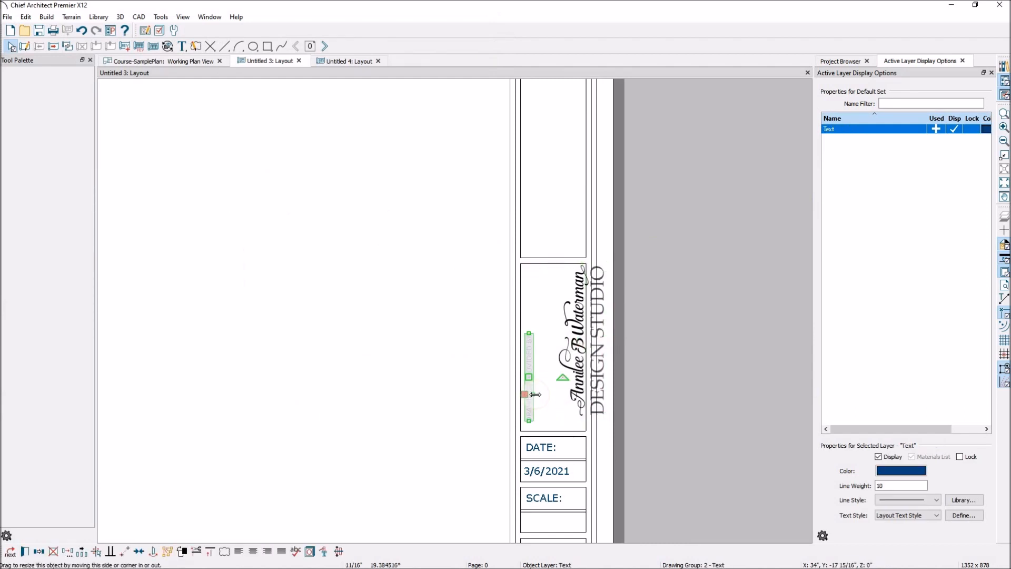
{"action": "key", "text": "Delete"}
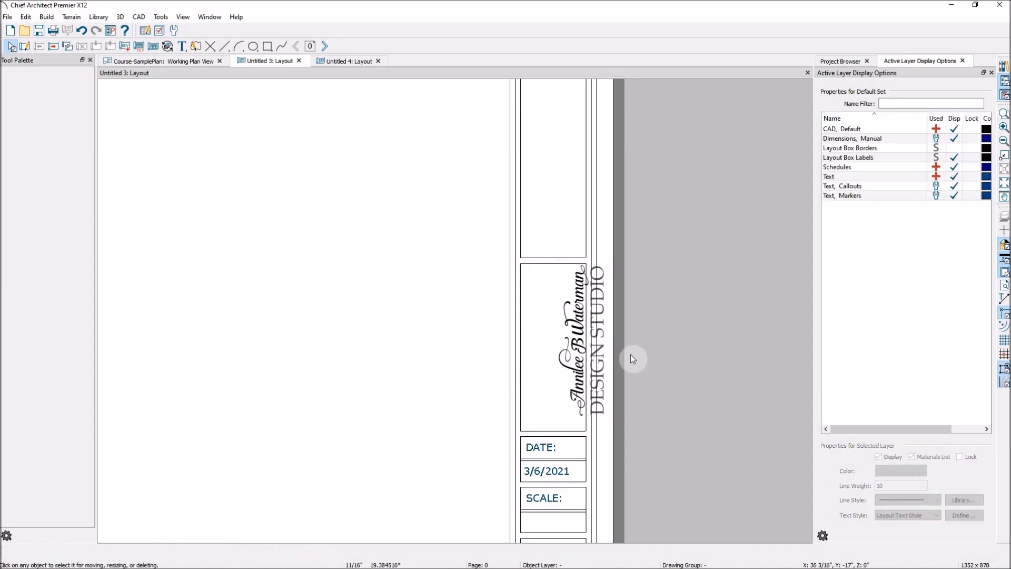
{"action": "left_click", "coordinate": [605, 362]}
{"action": "left_click_drag", "start_coordinate": [580, 341], "coordinate": [552, 348]}
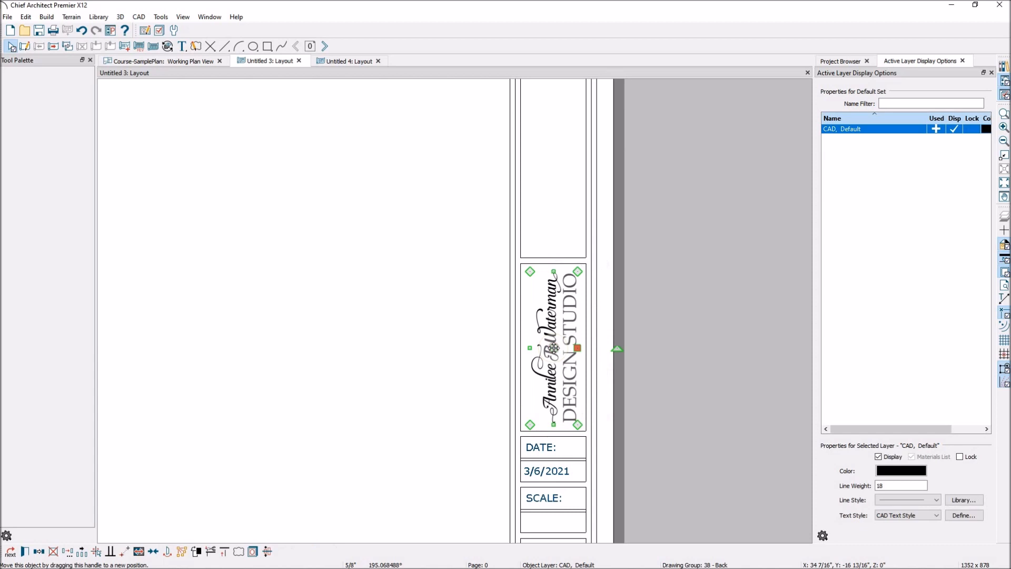
- Review the title block with the logo in place and inspect the text specification of the "DATE:" label
{"action": "scroll", "coordinate": [598, 344], "scroll_direction": "down", "scroll_amount": 5}
{"action": "scroll", "coordinate": [606, 204], "scroll_direction": "up", "scroll_amount": 2}
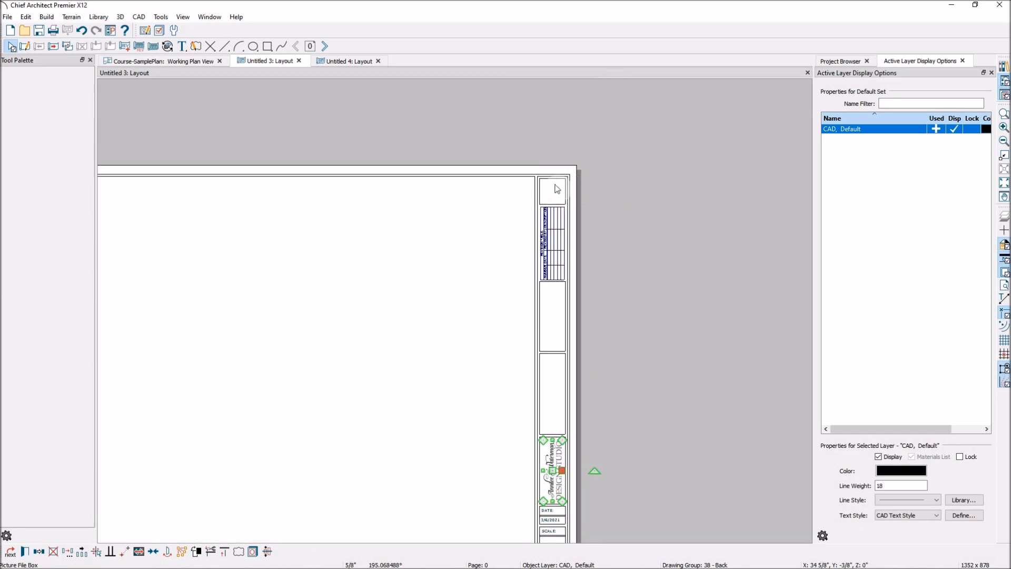
{"action": "scroll", "coordinate": [513, 249], "scroll_direction": "down", "scroll_amount": 2}
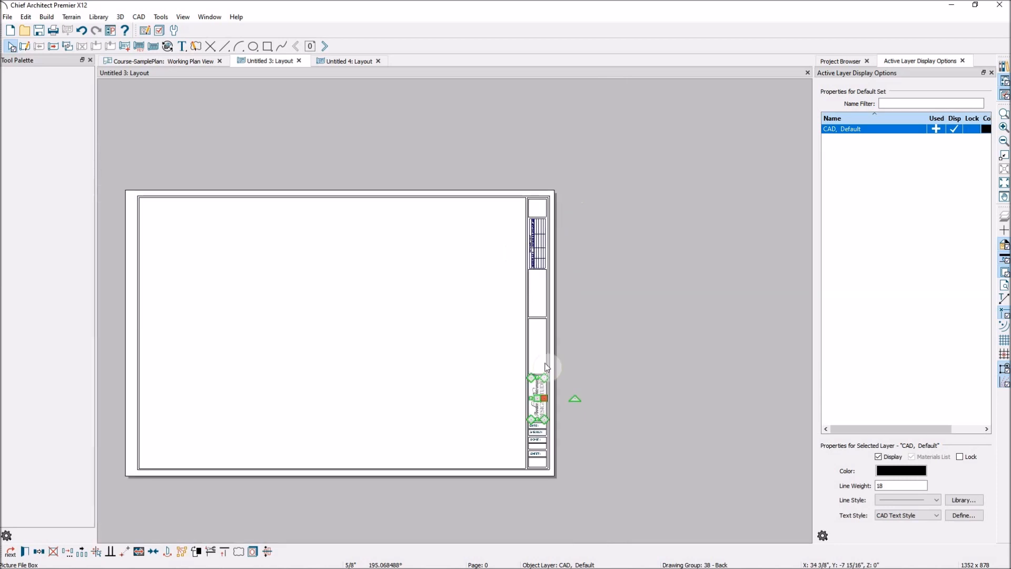
{"action": "scroll", "coordinate": [537, 490], "scroll_direction": "up", "scroll_amount": 1}
{"action": "scroll", "coordinate": [537, 486], "scroll_direction": "up", "scroll_amount": 3}
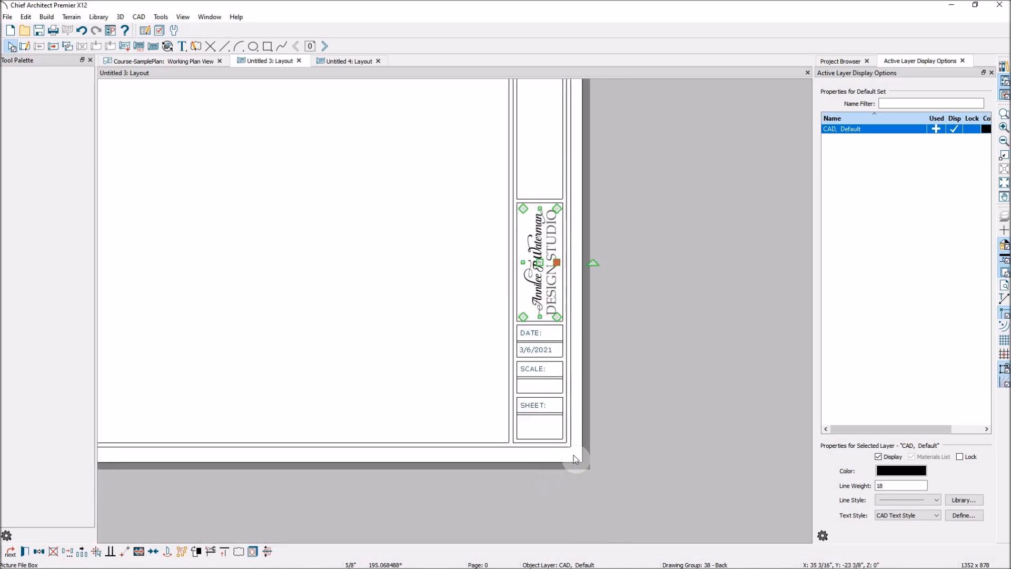
{"action": "scroll", "coordinate": [555, 331], "scroll_direction": "up", "scroll_amount": 2}
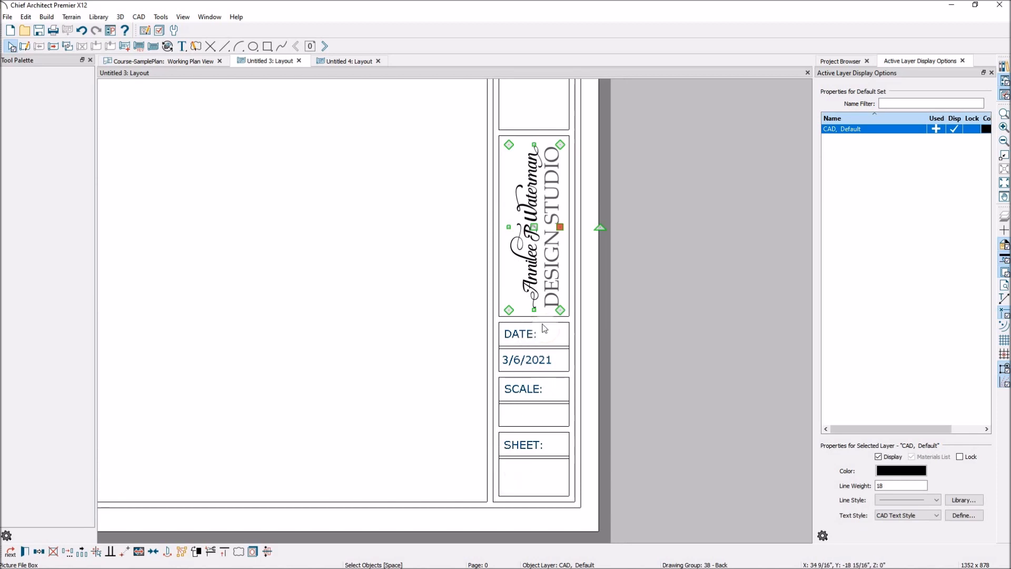
{"action": "left_click", "coordinate": [532, 360]}
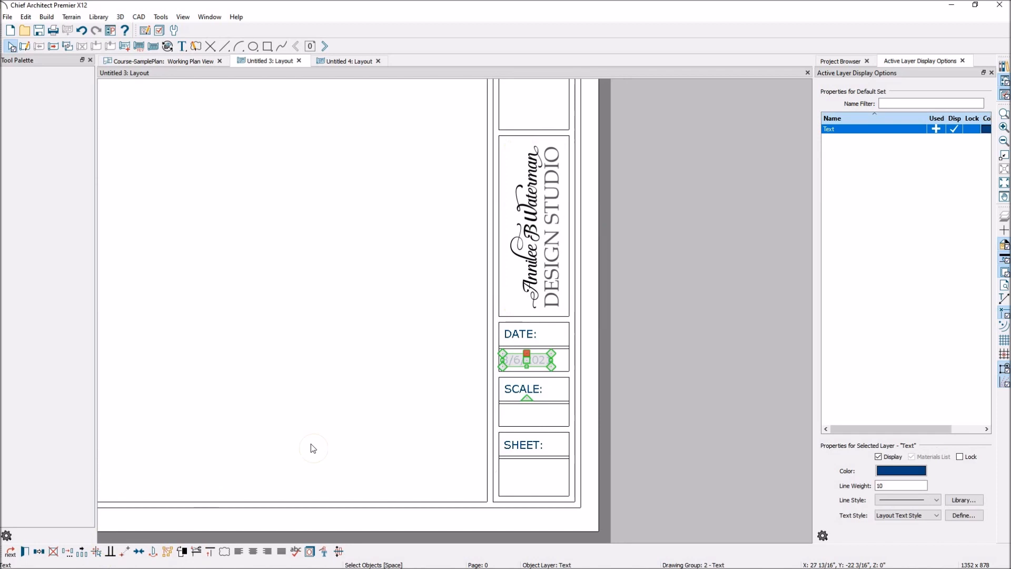
{"action": "left_click", "coordinate": [531, 337]}
{"action": "double_click", "coordinate": [531, 337]}
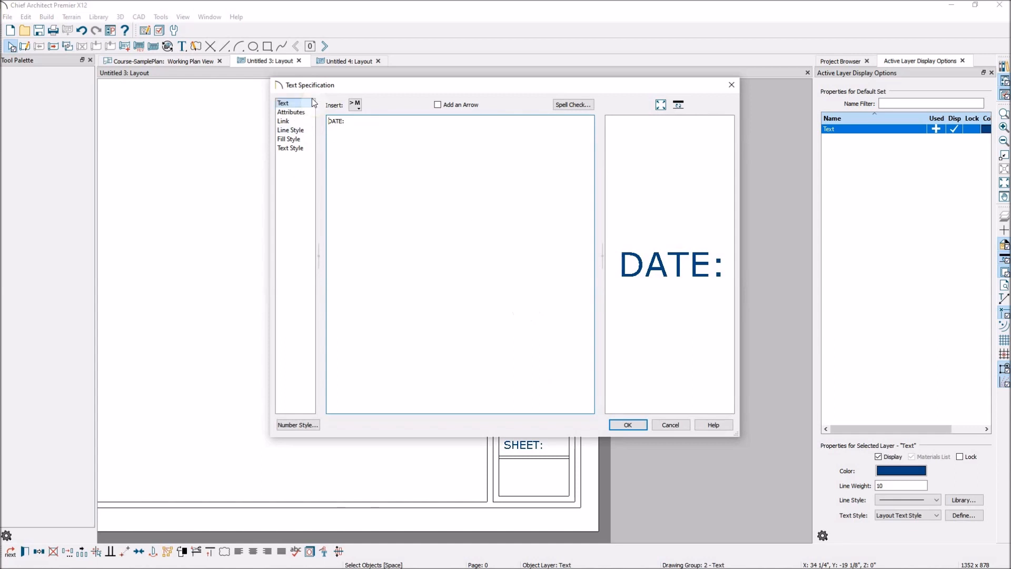
{"action": "left_click", "coordinate": [628, 426]}
- Inspect the text specification of the date entry below the "DATE:" label to see its macro
{"action": "left_click", "coordinate": [543, 365]}
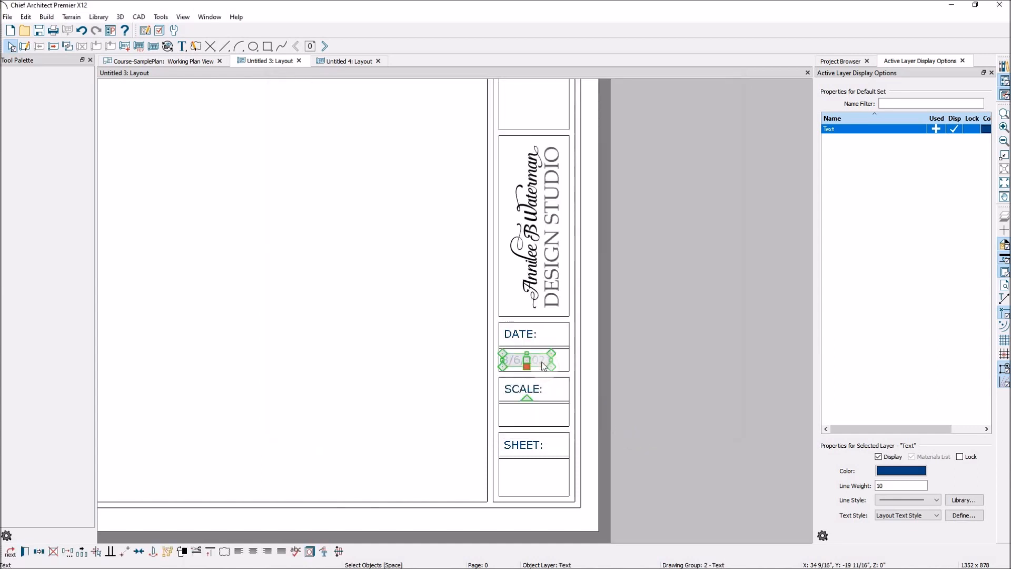
{"action": "double_click", "coordinate": [543, 365]}
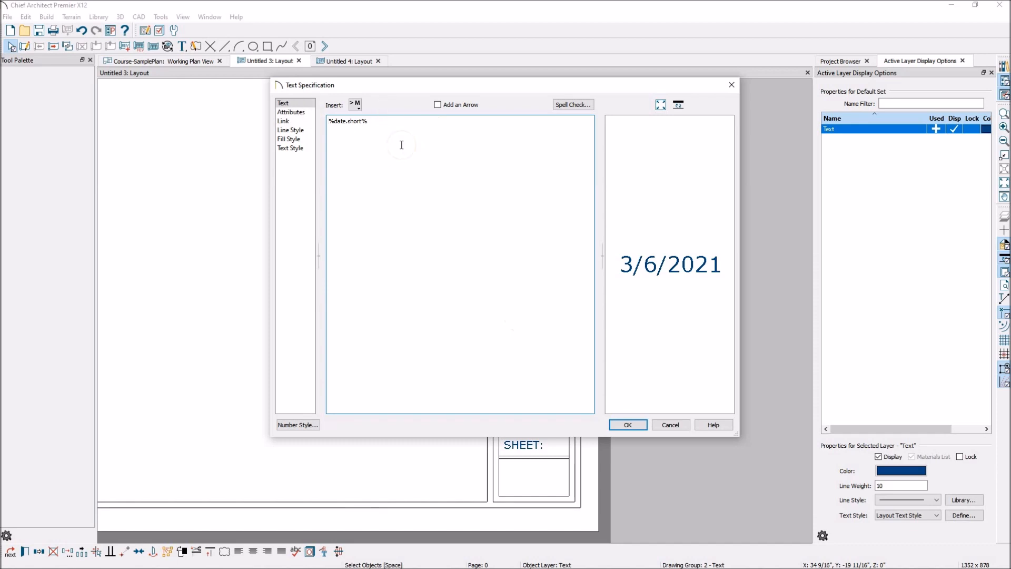
{"action": "left_click", "coordinate": [638, 424]}
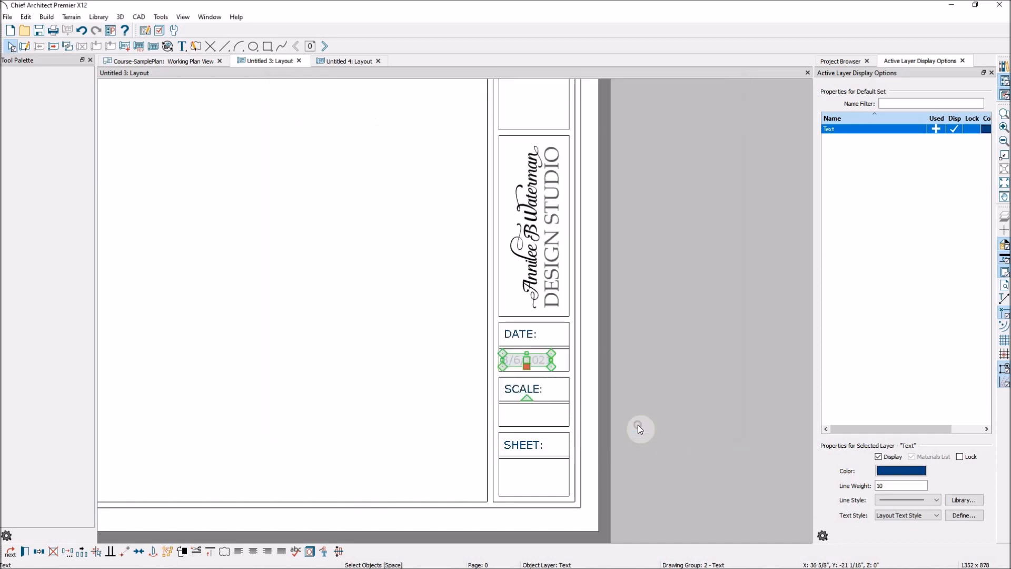
{"action": "left_click", "coordinate": [447, 333]}
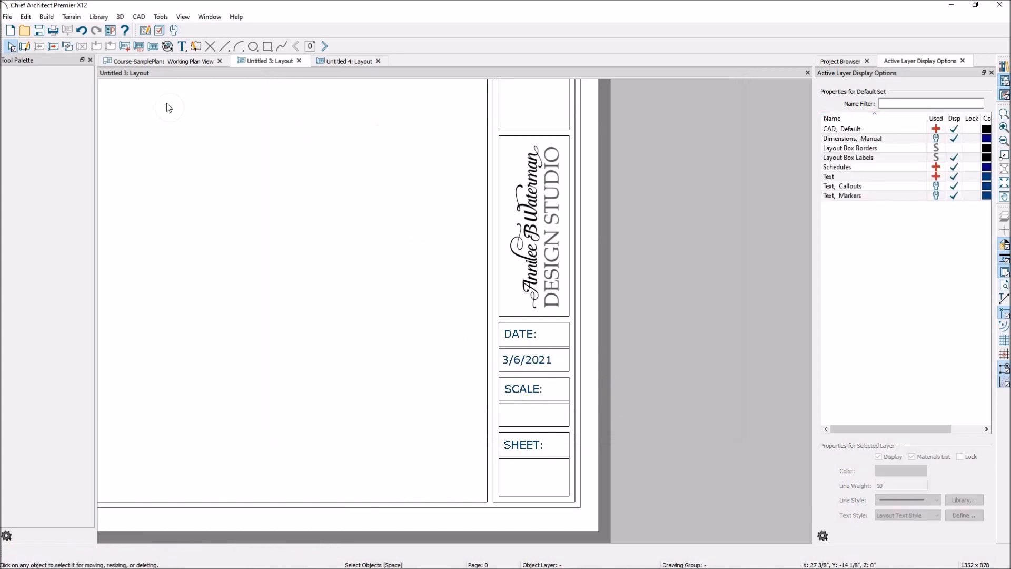
- Place a text in the empty area of page 0 containing the global AM/PM Time macro (%time%)
{"action": "left_click", "coordinate": [182, 46]}
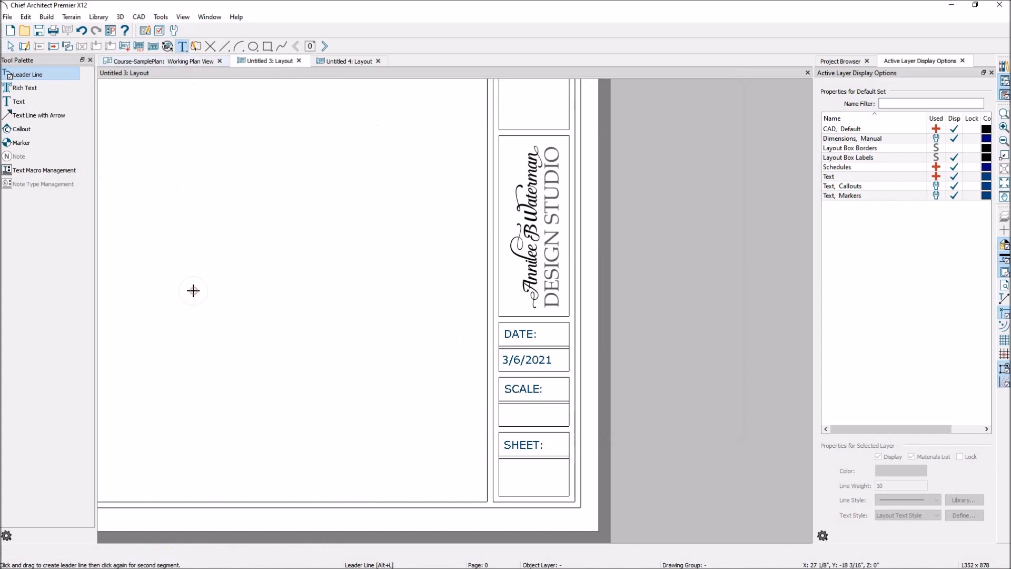
{"action": "left_click", "coordinate": [193, 290]}
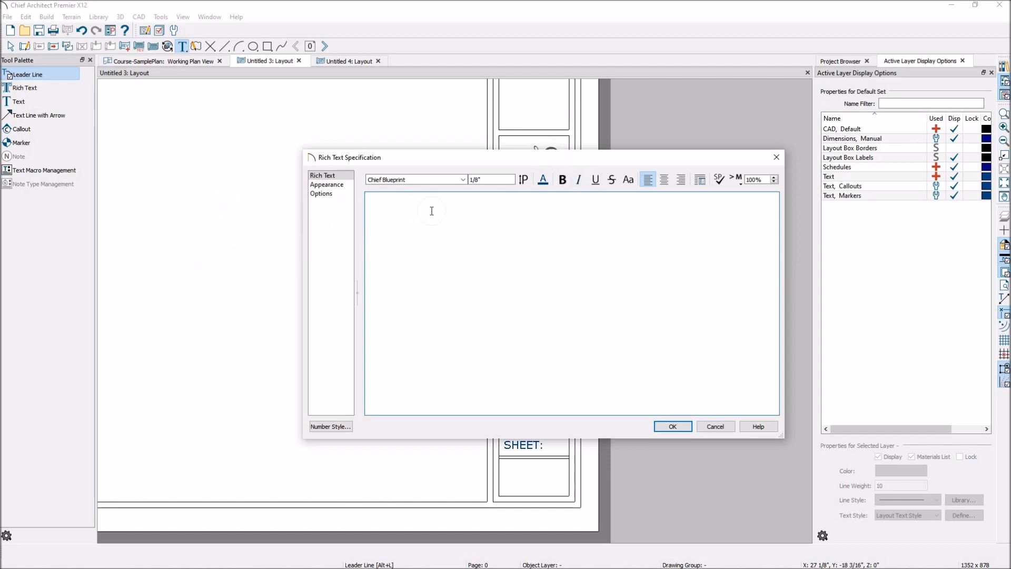
{"action": "left_click", "coordinate": [737, 181]}
{"action": "mouse_move", "coordinate": [750, 197]}
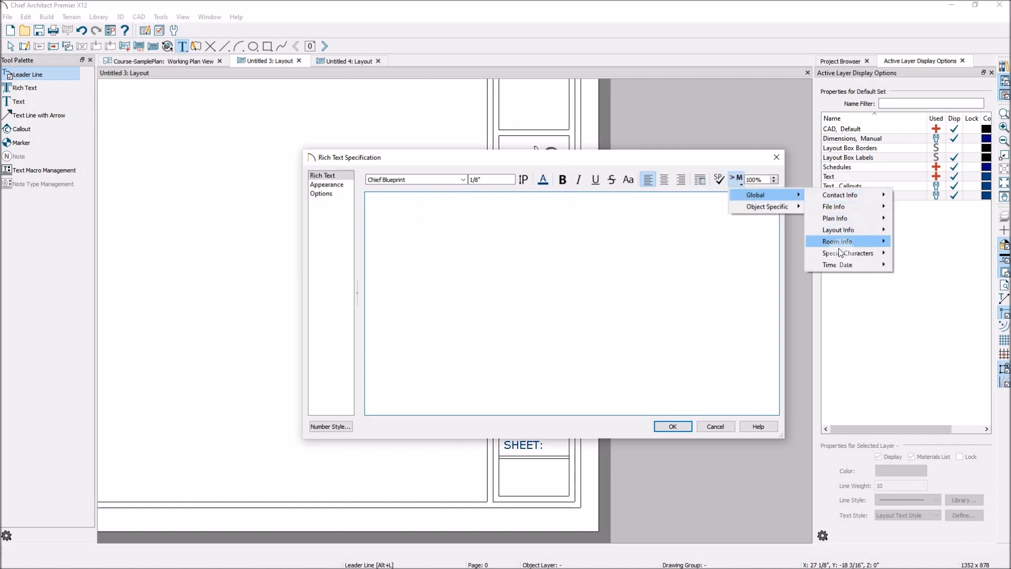
{"action": "mouse_move", "coordinate": [795, 207]}
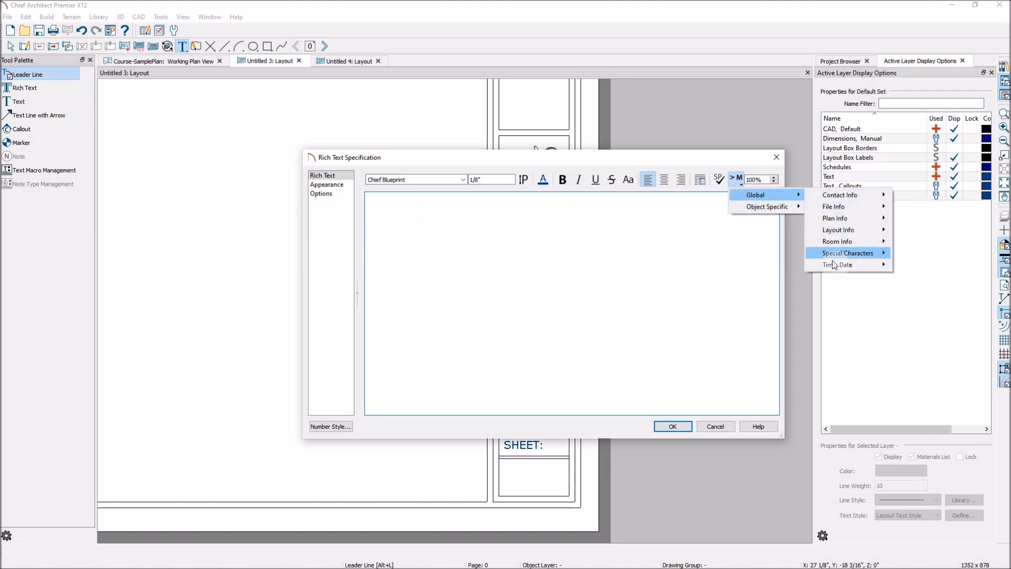
{"action": "mouse_move", "coordinate": [834, 268]}
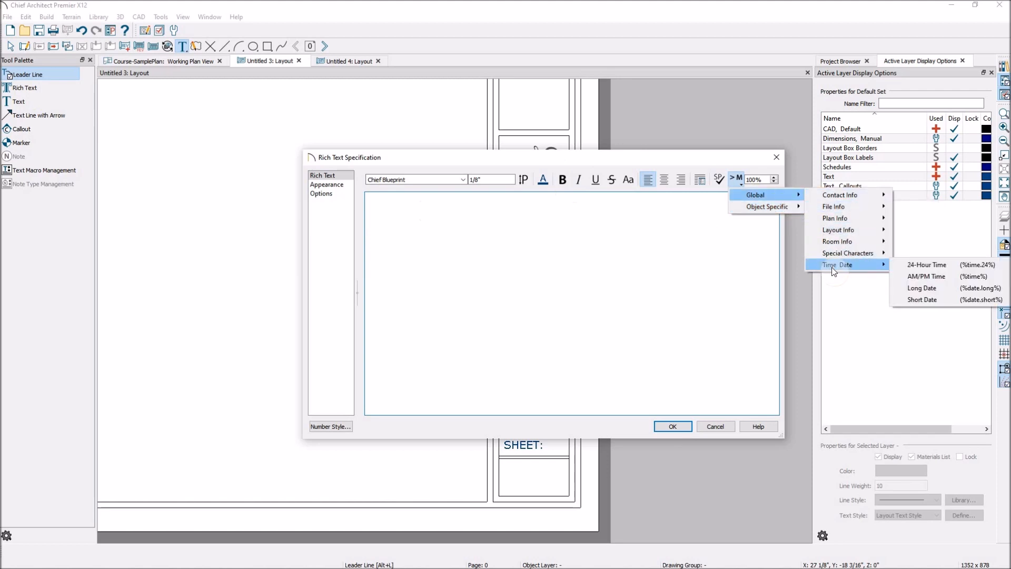
{"action": "left_click", "coordinate": [936, 276]}
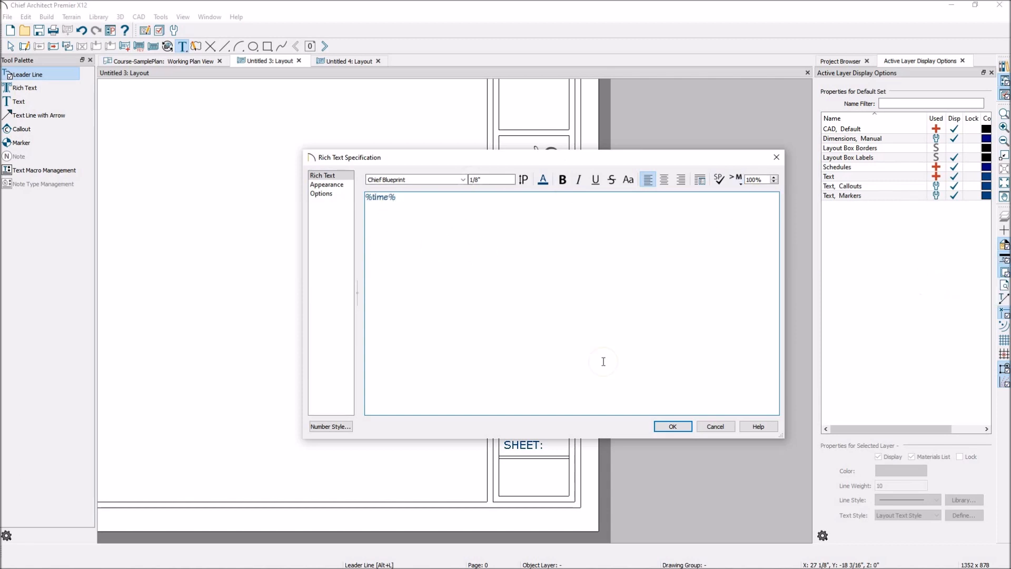
{"action": "left_click", "coordinate": [672, 426]}
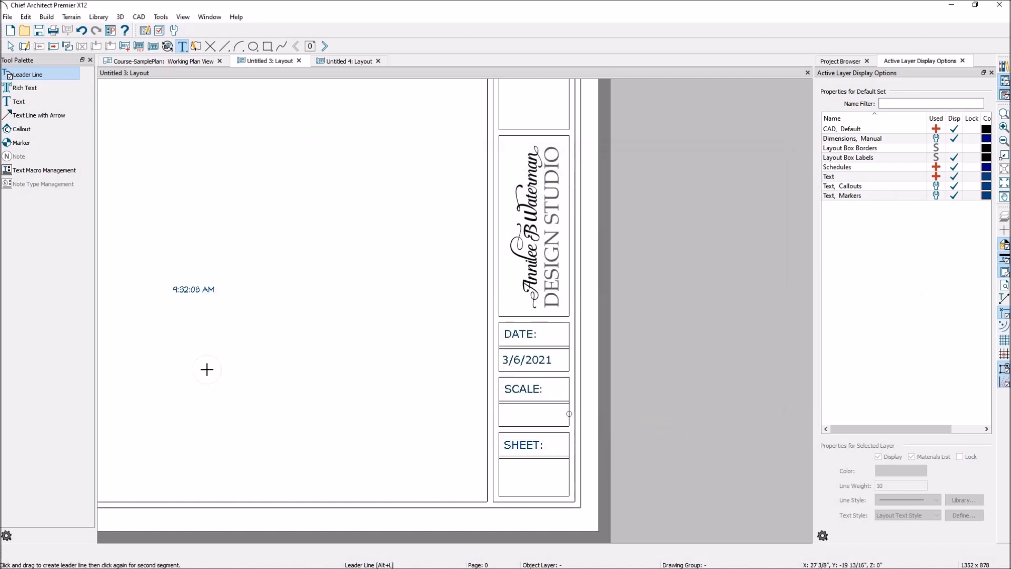
- Move the time text next to the title block, just outside its left border near the "SCALE:" box
{"action": "key", "text": "space"}
{"action": "left_click", "coordinate": [198, 294]}
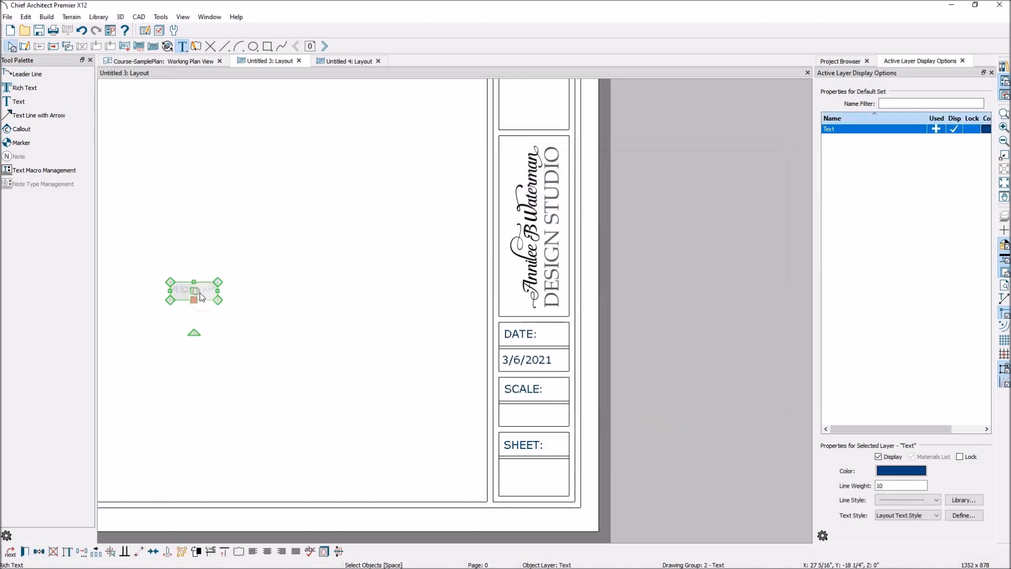
{"action": "left_click_drag", "start_coordinate": [194, 289], "coordinate": [480, 377]}
{"action": "scroll", "coordinate": [479, 382], "scroll_direction": "down", "scroll_amount": 2}
{"action": "scroll", "coordinate": [501, 469], "scroll_direction": "up", "scroll_amount": 2}
{"action": "scroll", "coordinate": [500, 473], "scroll_direction": "up", "scroll_amount": 1}
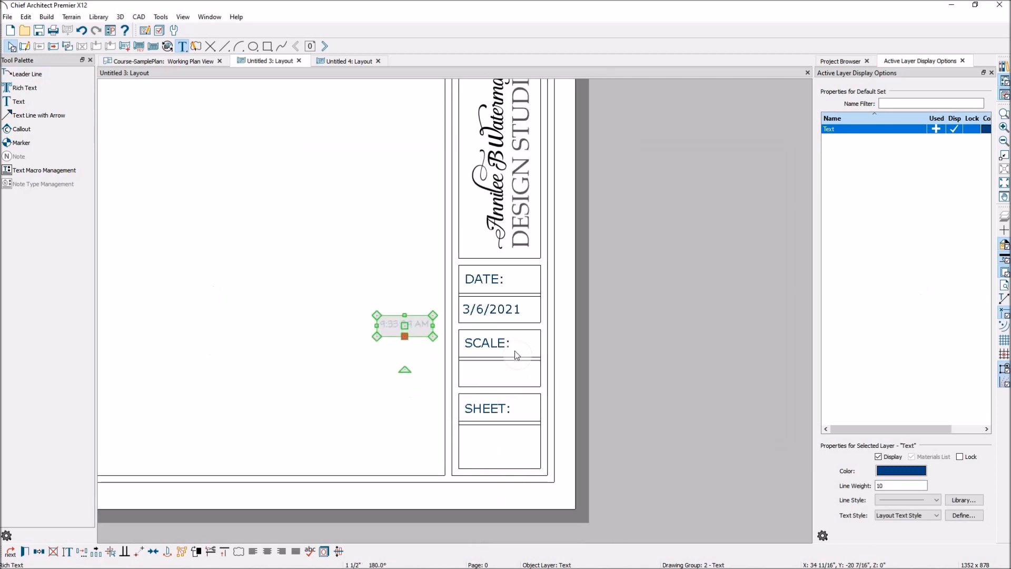
- Go to page 1, check whether the title block texts can be selected there, and return to page 0
{"action": "left_click", "coordinate": [325, 43]}
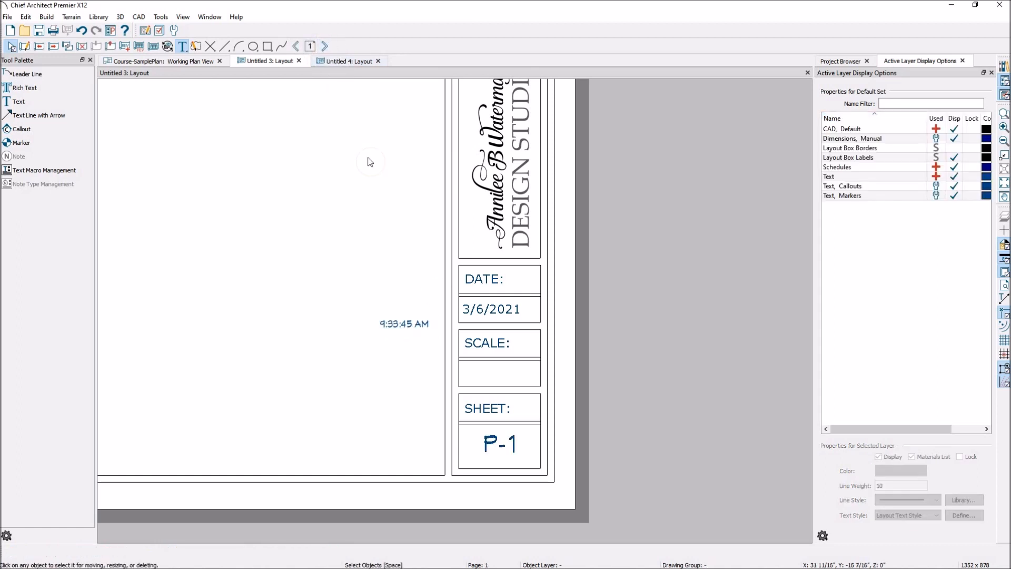
{"action": "left_click", "coordinate": [488, 449]}
{"action": "left_click", "coordinate": [490, 441]}
{"action": "left_click", "coordinate": [412, 325]}
{"action": "left_click", "coordinate": [473, 282]}
{"action": "left_click_drag", "start_coordinate": [499, 364], "coordinate": [410, 292]}
{"action": "mouse_move", "coordinate": [390, 315]}
{"action": "left_mouse_down"}
{"action": "mouse_move", "coordinate": [477, 361]}
{"action": "mouse_move", "coordinate": [398, 419]}
{"action": "left_mouse_up"}
{"action": "left_click", "coordinate": [293, 49]}
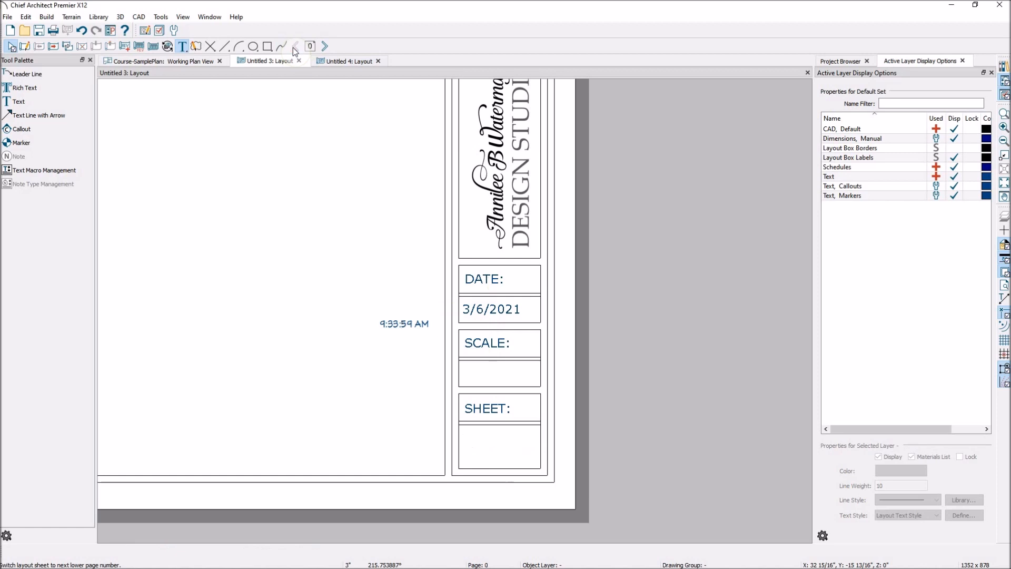
- Inspect the specification of the text below "SHEET:" on page 0 and review the available global Layout Info macros
{"action": "left_click", "coordinate": [515, 450]}
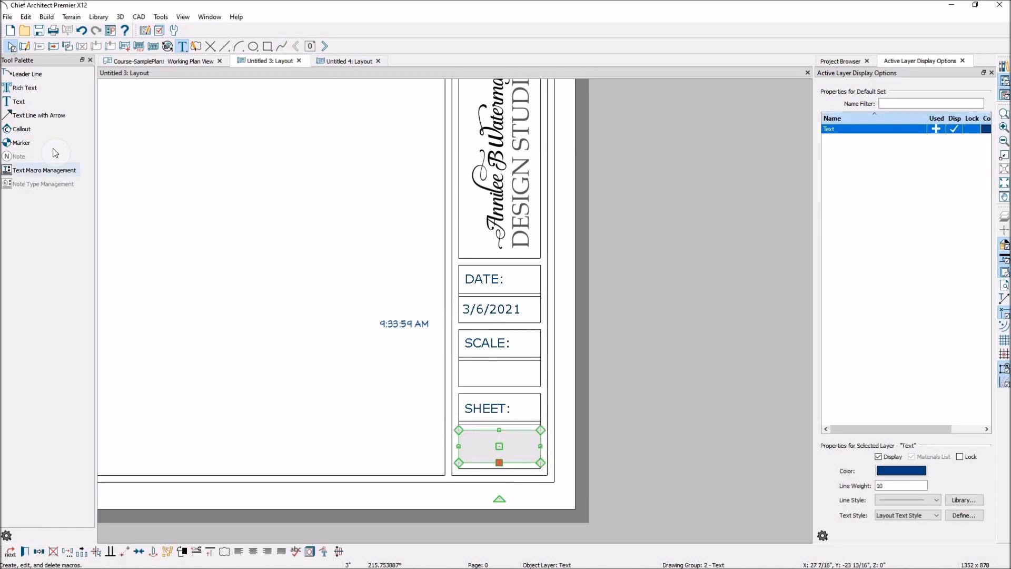
{"action": "left_click", "coordinate": [31, 551]}
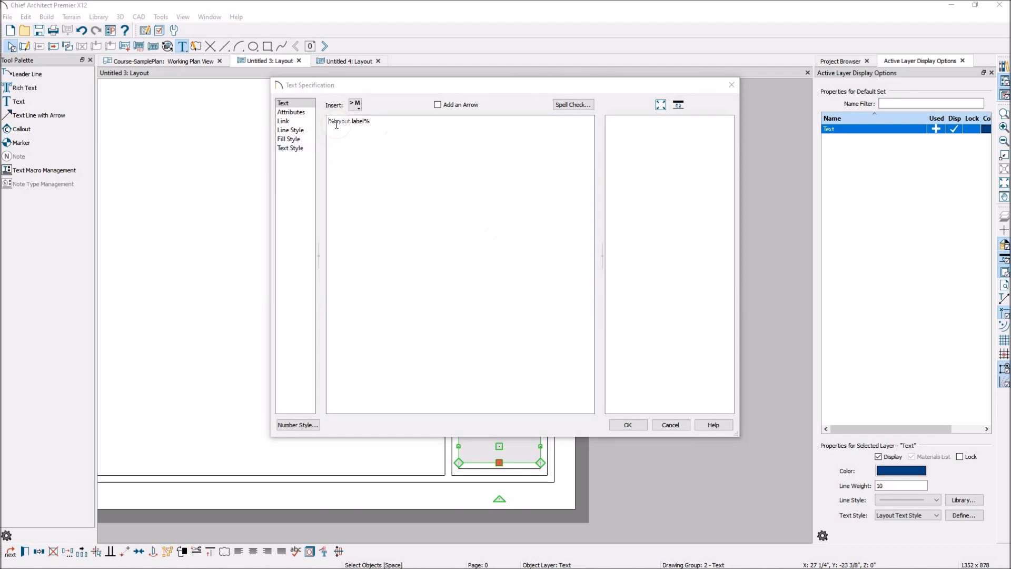
{"action": "left_click", "coordinate": [355, 104]}
{"action": "mouse_move", "coordinate": [376, 119]}
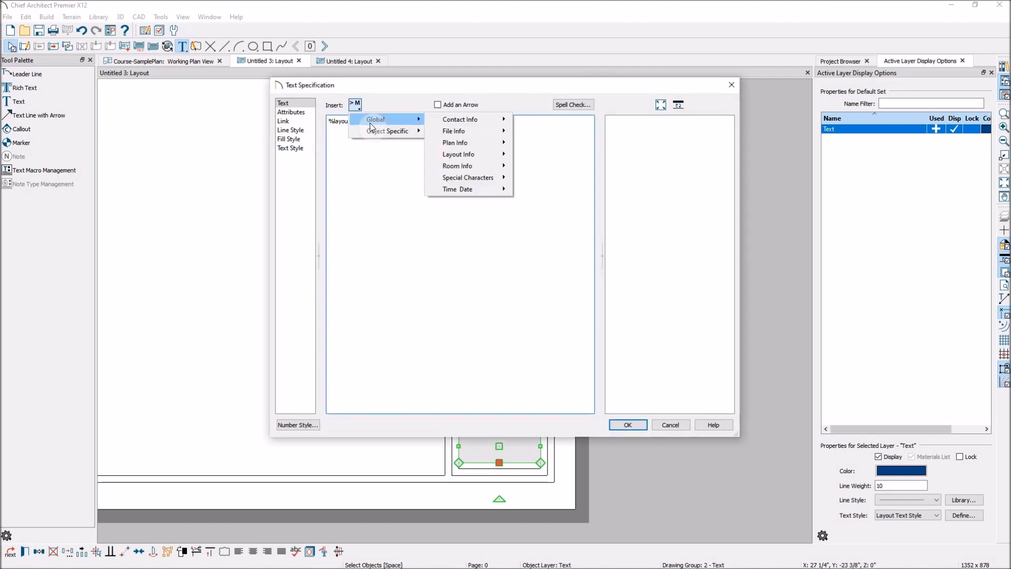
{"action": "left_click", "coordinate": [496, 157]}
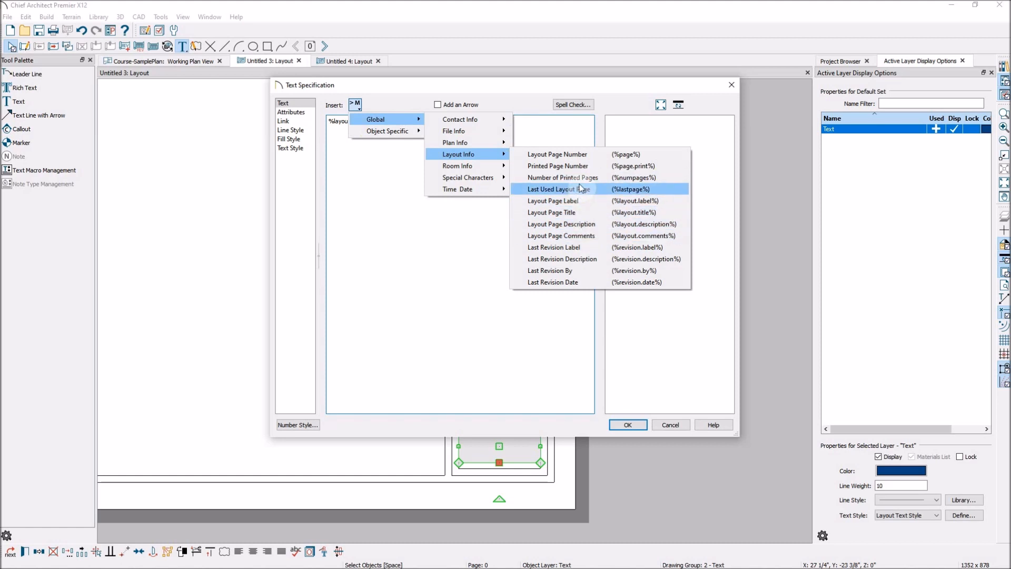
{"action": "left_click", "coordinate": [628, 425]}
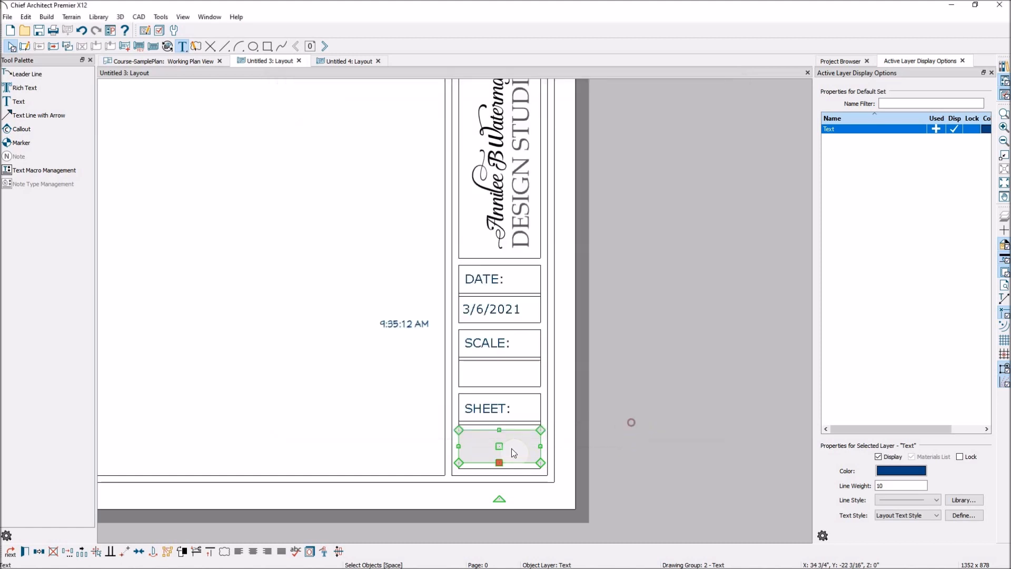
- Display page 1 and expand the pages of the Untitled 3 layout in the project tree, collapsing Untitled 4
{"action": "left_click", "coordinate": [324, 47]}
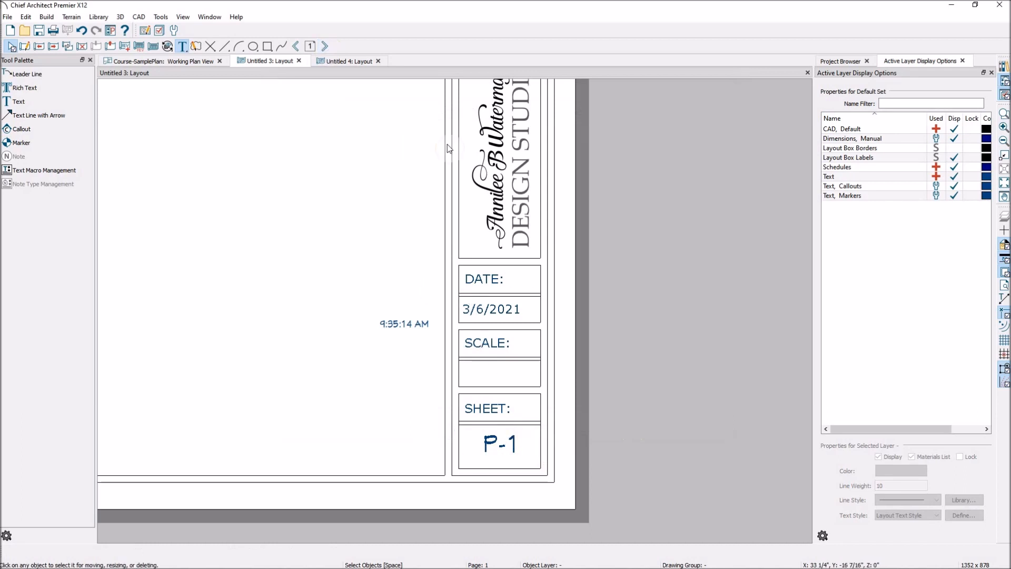
{"action": "scroll", "coordinate": [514, 270], "scroll_direction": "down", "scroll_amount": 1}
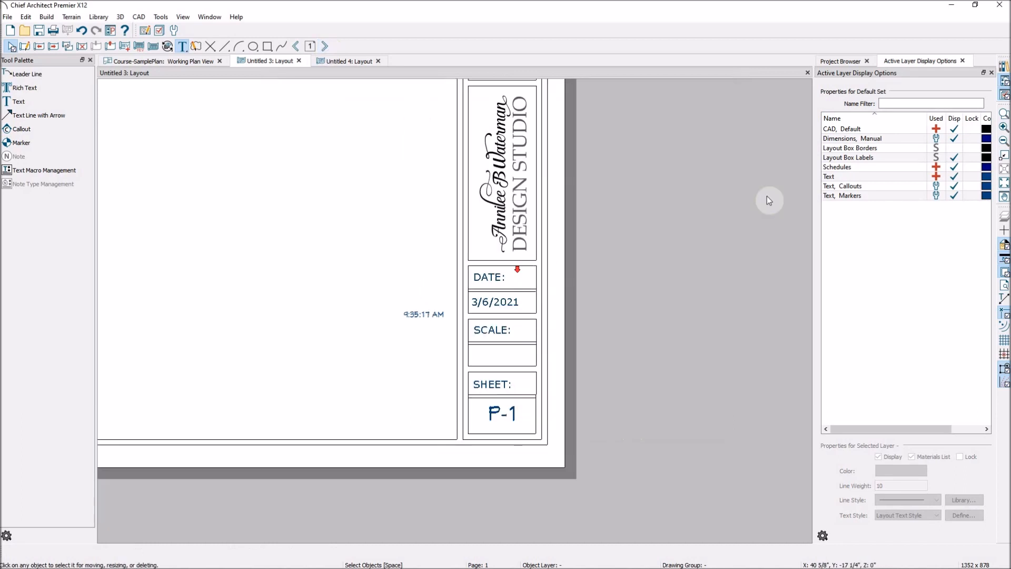
{"action": "left_click", "coordinate": [846, 61]}
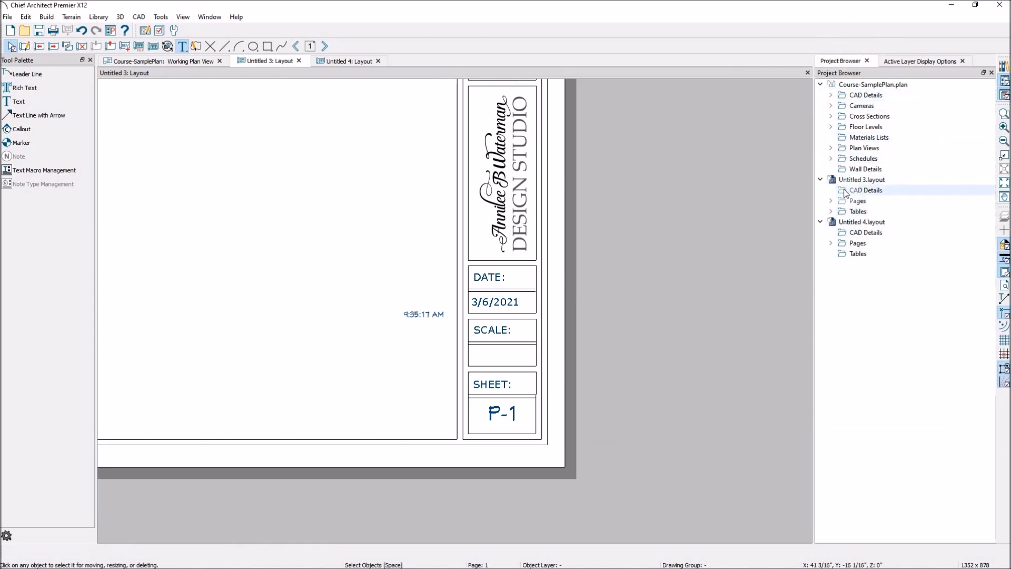
{"action": "left_click", "coordinate": [831, 244]}
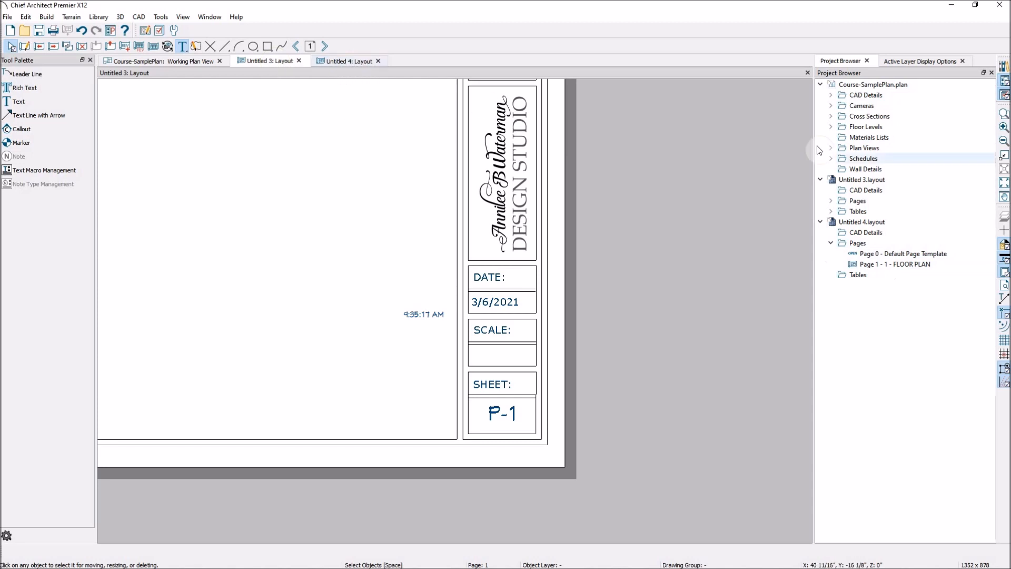
{"action": "left_click", "coordinate": [819, 223]}
{"action": "left_click", "coordinate": [831, 201]}
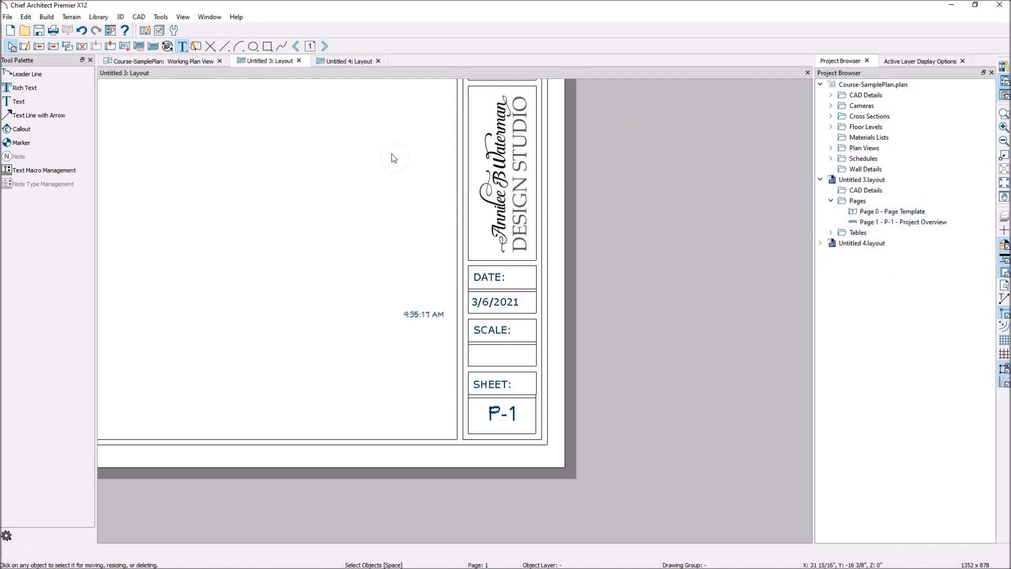
{"action": "left_click", "coordinate": [324, 47]}
{"action": "left_click", "coordinate": [298, 46]}
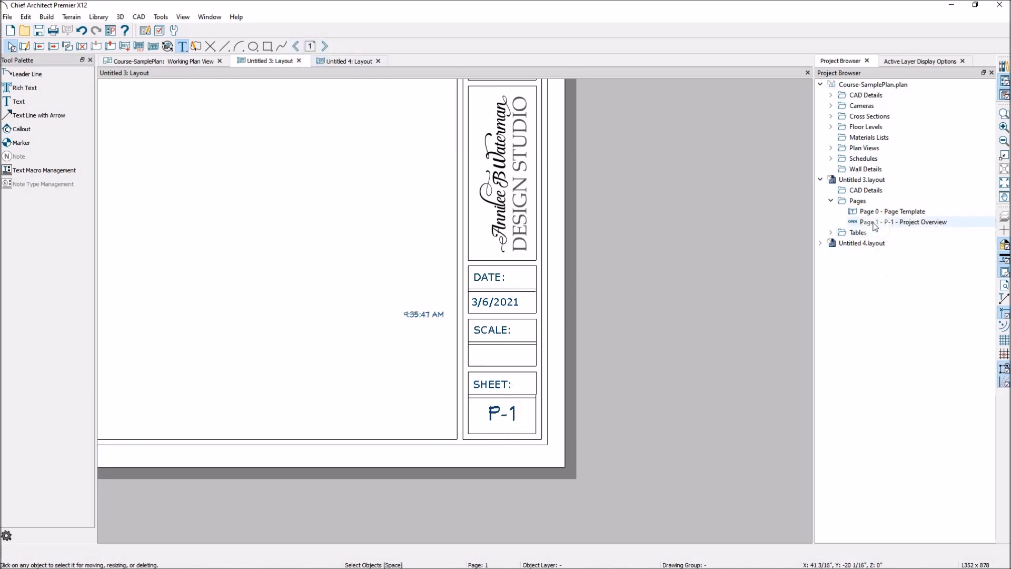
- Edit the page information of page 1 in Untitled 3 and set its label to A-#
{"action": "left_click", "coordinate": [913, 223]}
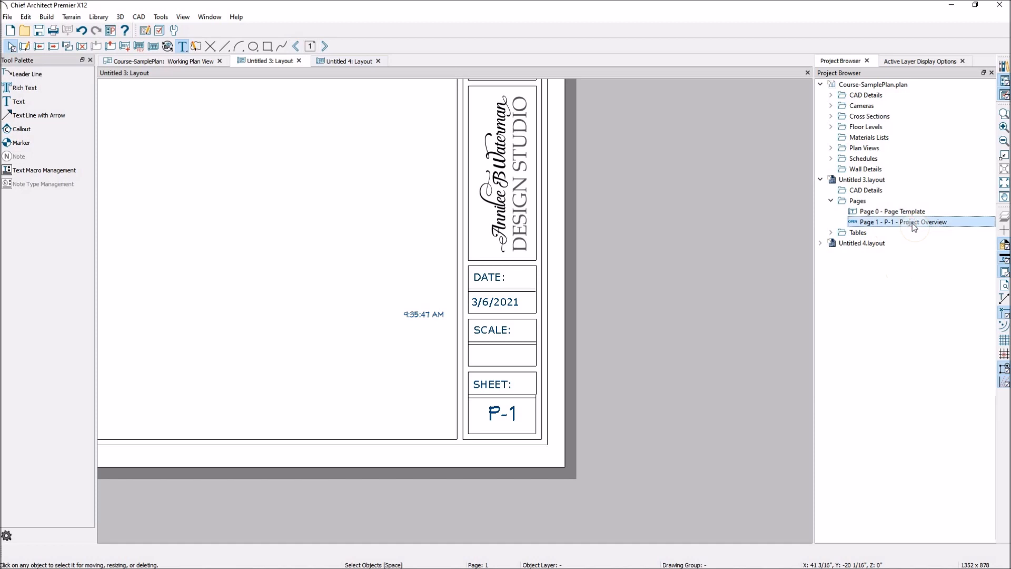
{"action": "right_click", "coordinate": [912, 223]}
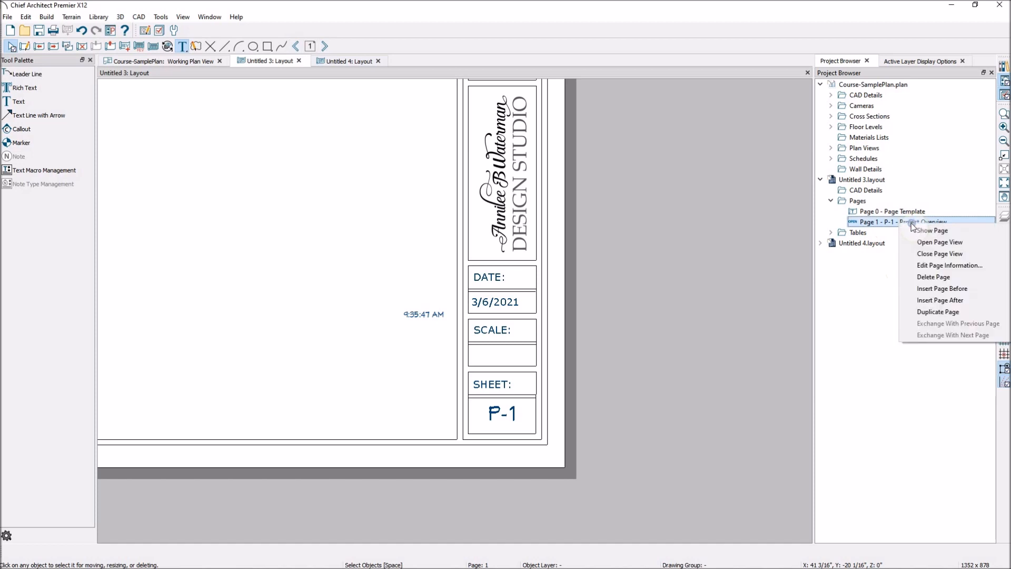
{"action": "left_click", "coordinate": [923, 265]}
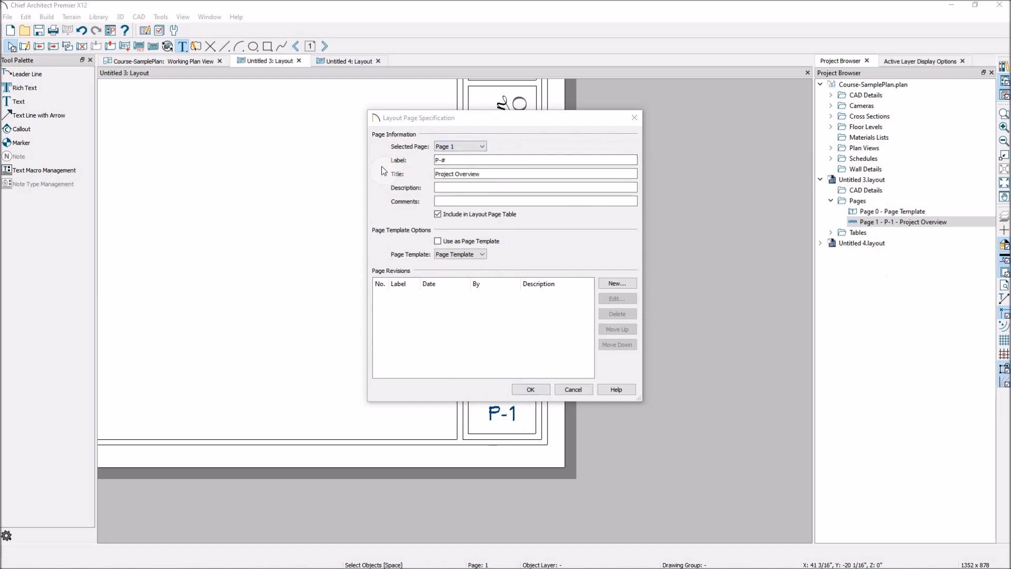
{"action": "left_click", "coordinate": [438, 159]}
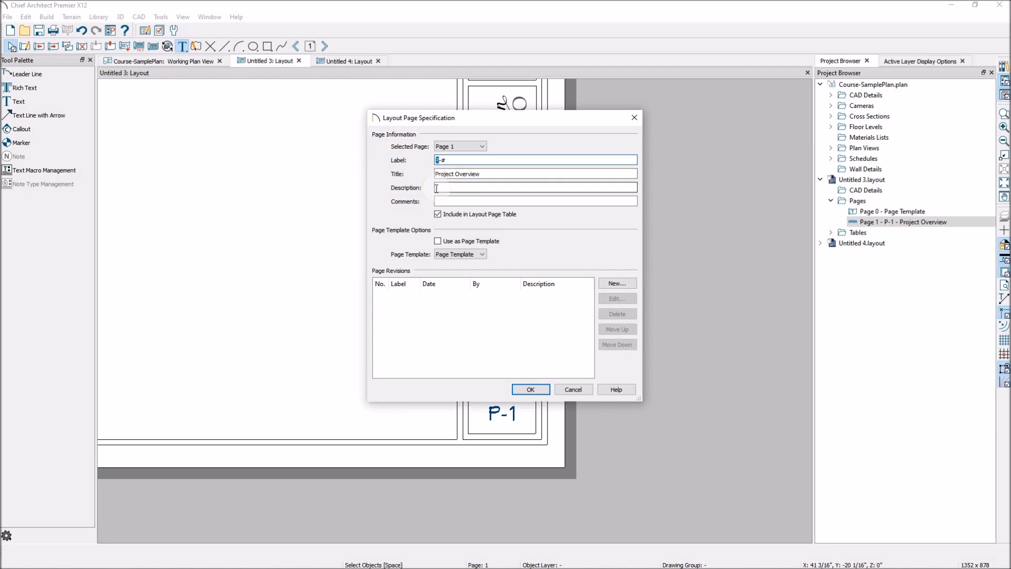
{"action": "type", "text": "A"}
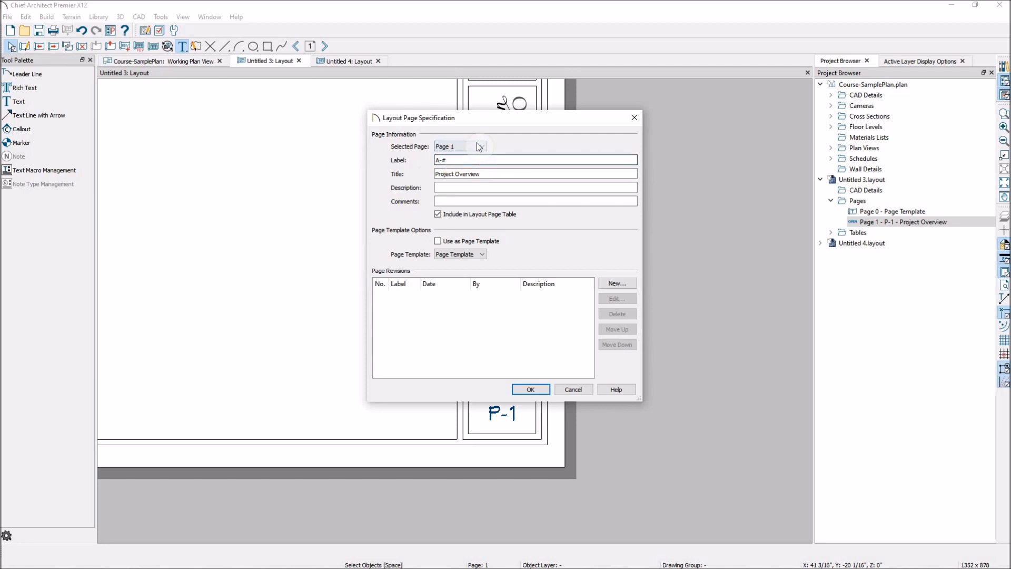
{"action": "left_click", "coordinate": [437, 160]}
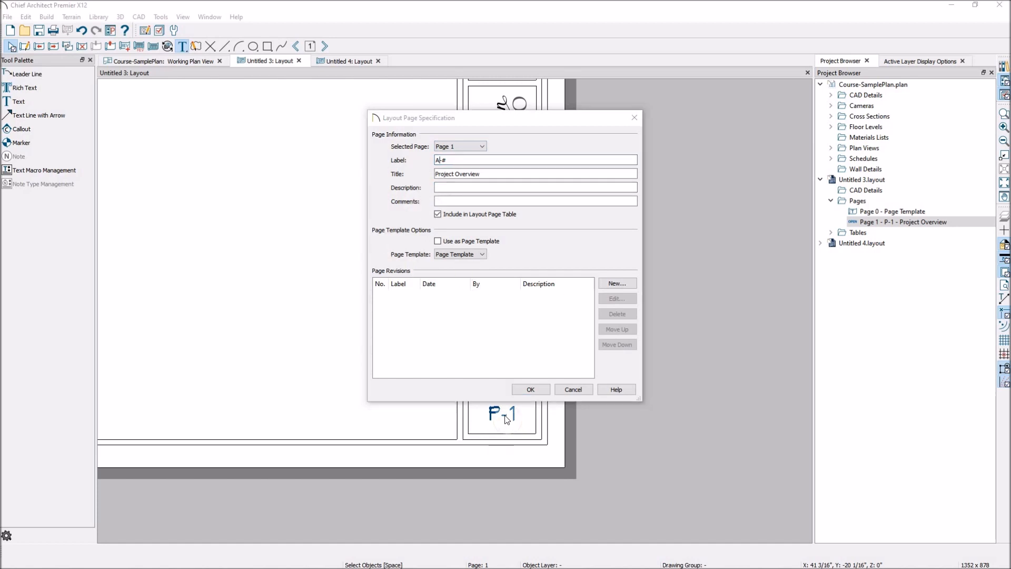
{"action": "left_click", "coordinate": [443, 160]}
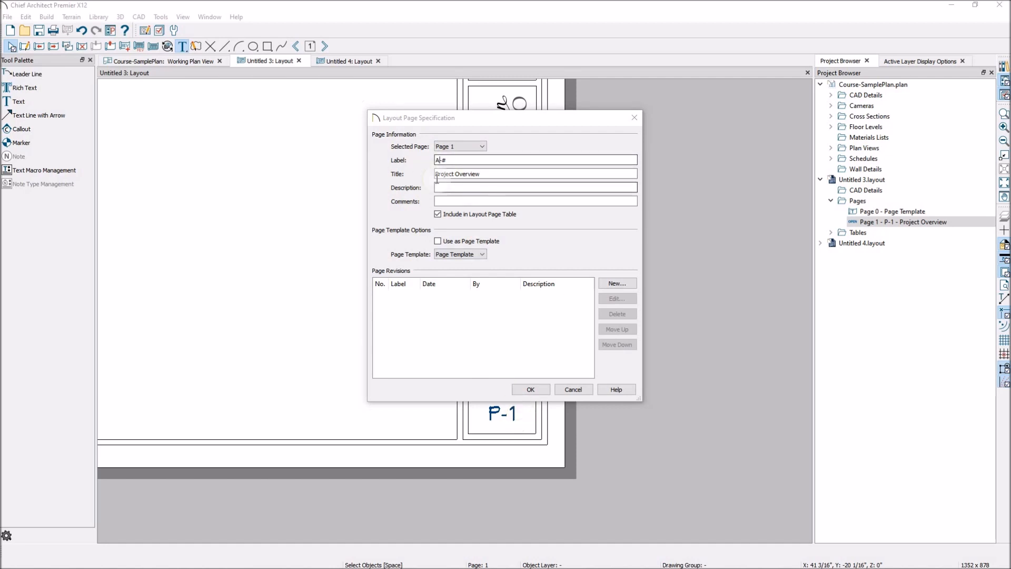
{"action": "left_click", "coordinate": [472, 175]}
{"action": "left_click", "coordinate": [438, 160]}
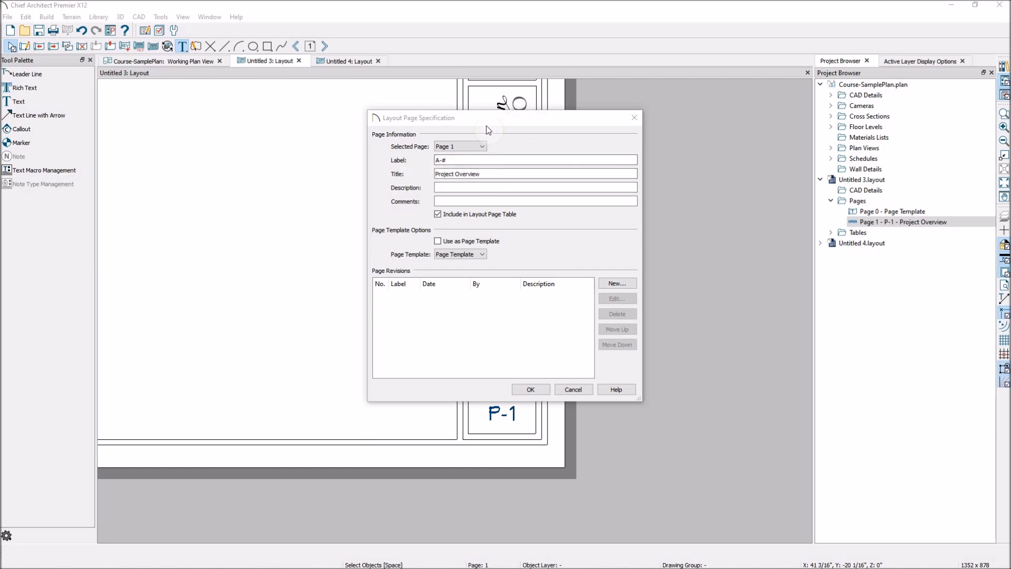
{"action": "left_click", "coordinate": [485, 186]}
{"action": "left_click", "coordinate": [531, 389]}
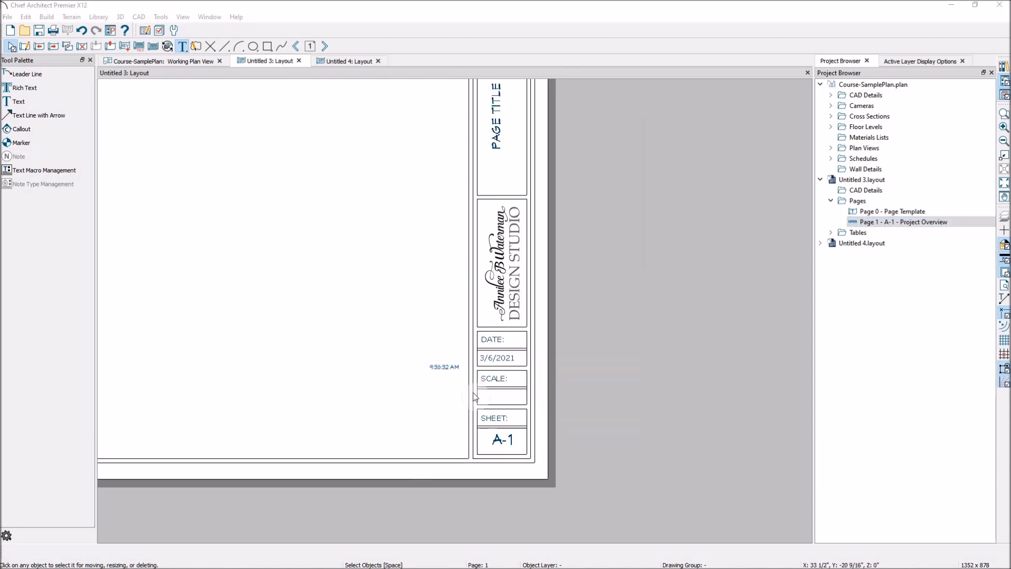
- Inspect the specification of the vertical "PAGE TITLE" text in the page 1 title block without changing it
{"action": "scroll", "coordinate": [491, 398], "scroll_direction": "down", "scroll_amount": 1}
{"action": "scroll", "coordinate": [514, 153], "scroll_direction": "up", "scroll_amount": 1}
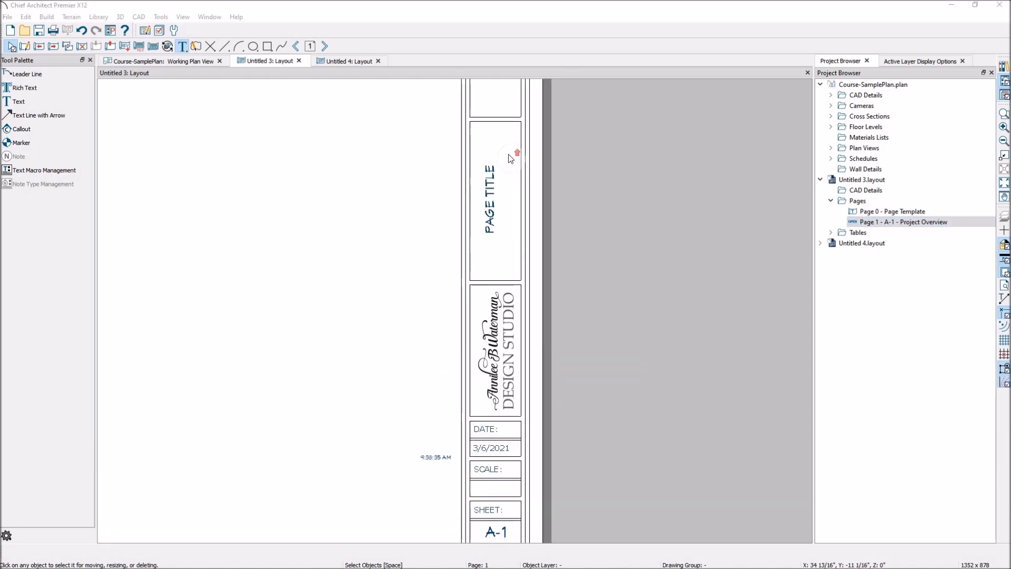
{"action": "left_click", "coordinate": [490, 198]}
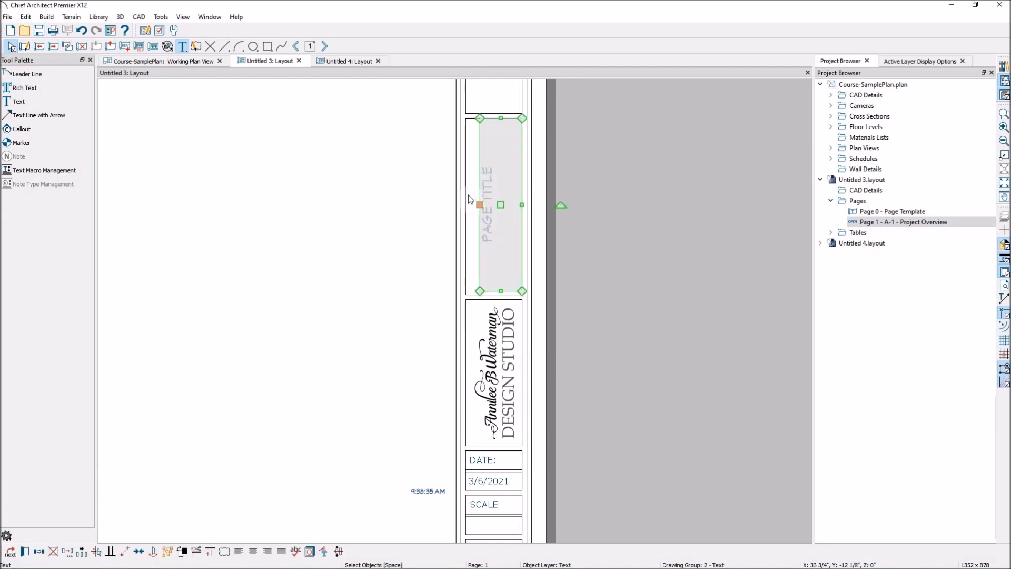
{"action": "double_click", "coordinate": [487, 179]}
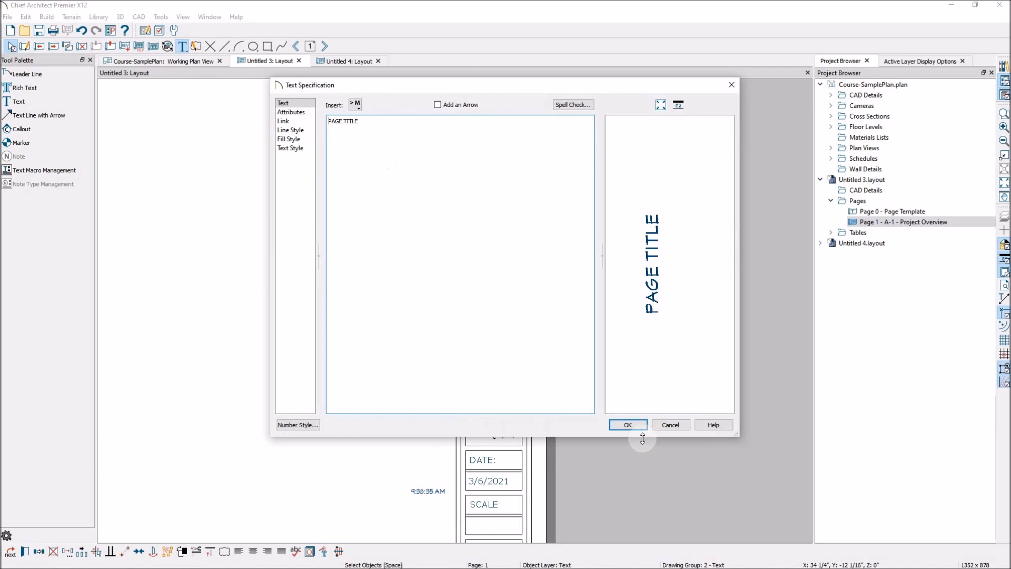
{"action": "left_click", "coordinate": [669, 425]}
{"action": "scroll", "coordinate": [557, 322], "scroll_direction": "down", "scroll_amount": 3}
{"action": "scroll", "coordinate": [564, 292], "scroll_direction": "up", "scroll_amount": 3}
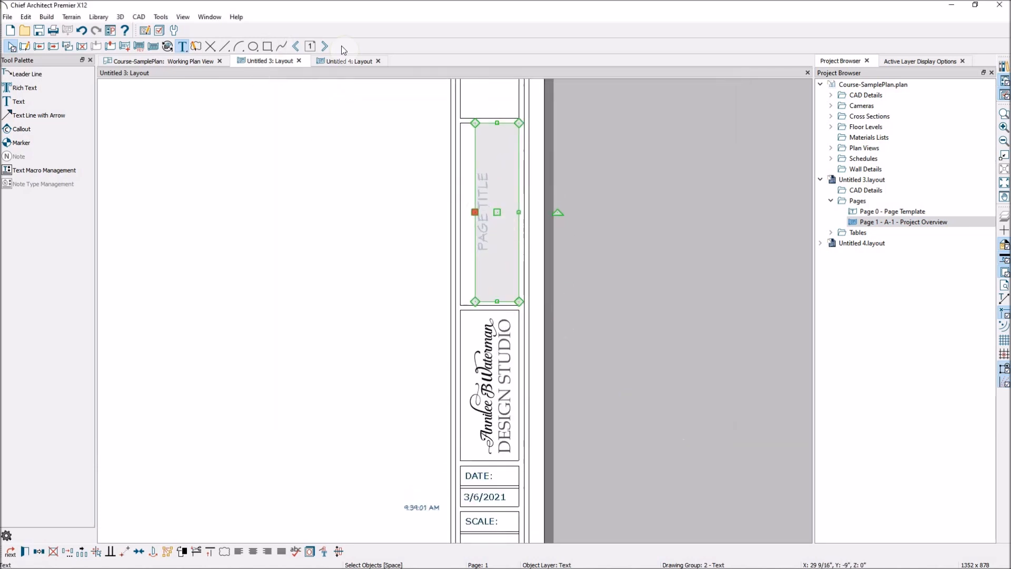
- Remove the vertical PAGE TITLE text from the page 1 title block and display page 0
{"action": "left_click", "coordinate": [398, 192]}
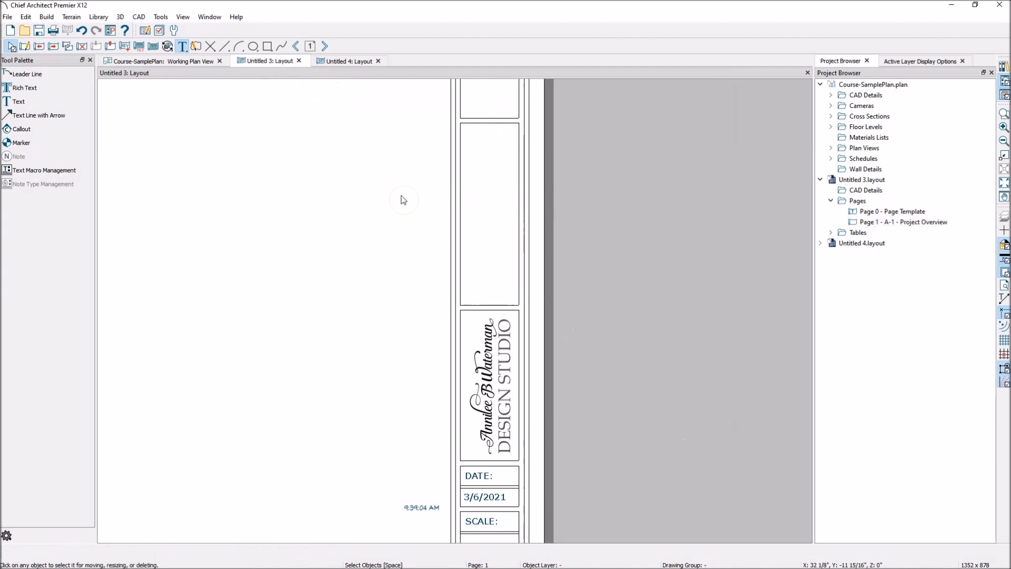
{"action": "scroll", "coordinate": [548, 267], "scroll_direction": "down", "scroll_amount": 1}
{"action": "left_click", "coordinate": [296, 46]}
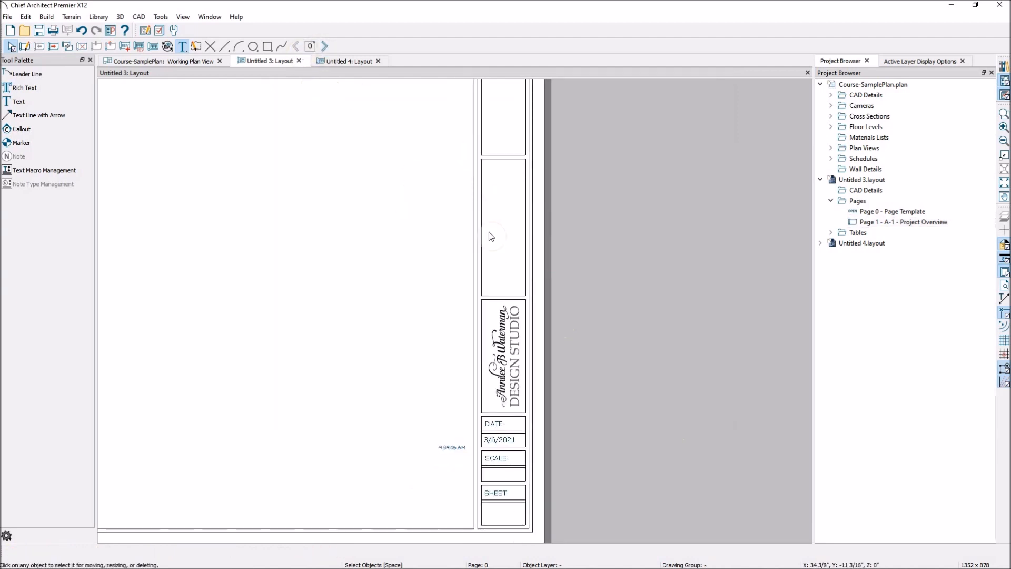
- Add rich text containing the global Layout Page Title macro (%layout.title%) in the empty box above the logo on page 0
{"action": "left_click", "coordinate": [30, 91]}
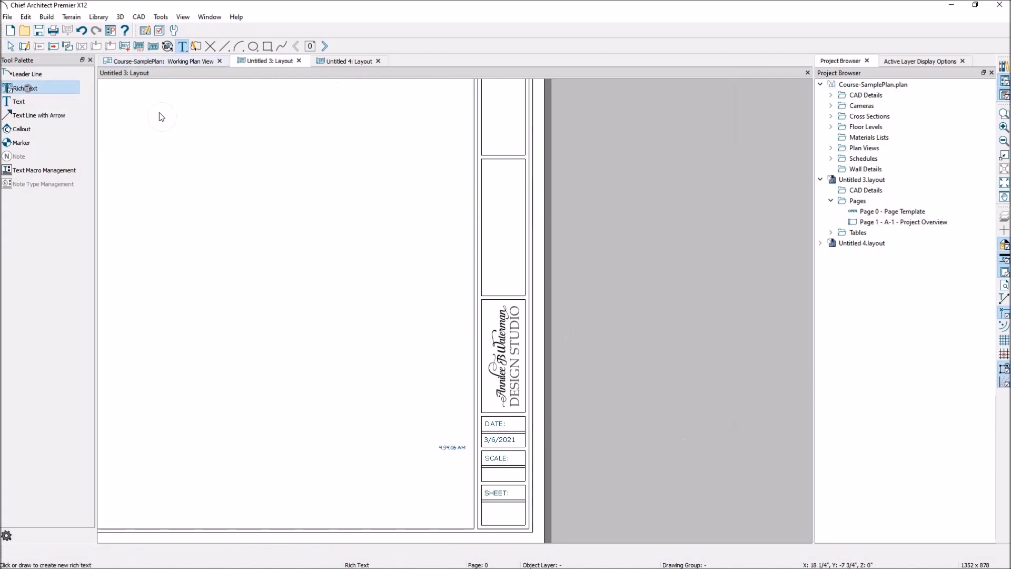
{"action": "left_click", "coordinate": [508, 229]}
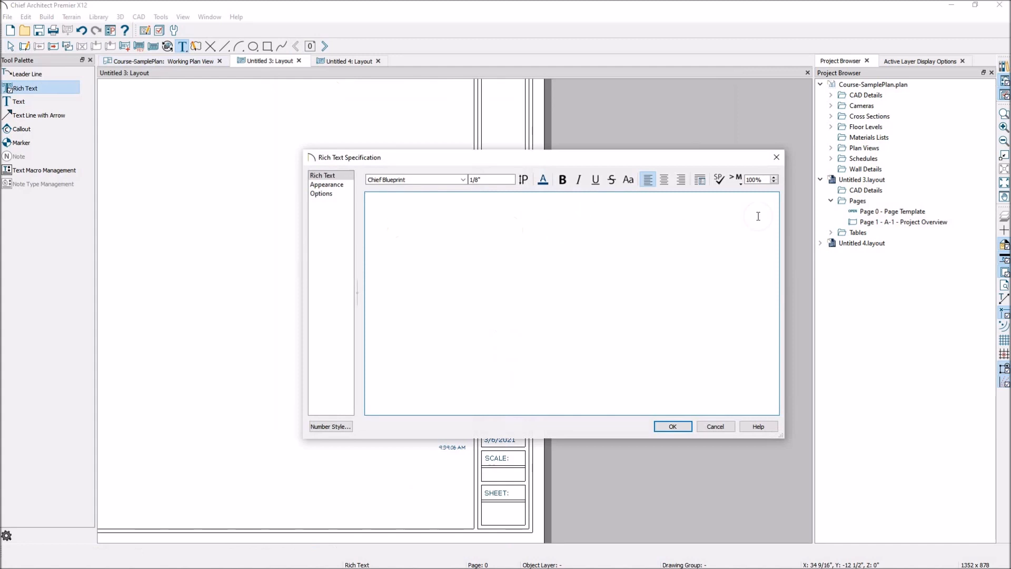
{"action": "left_click", "coordinate": [737, 179]}
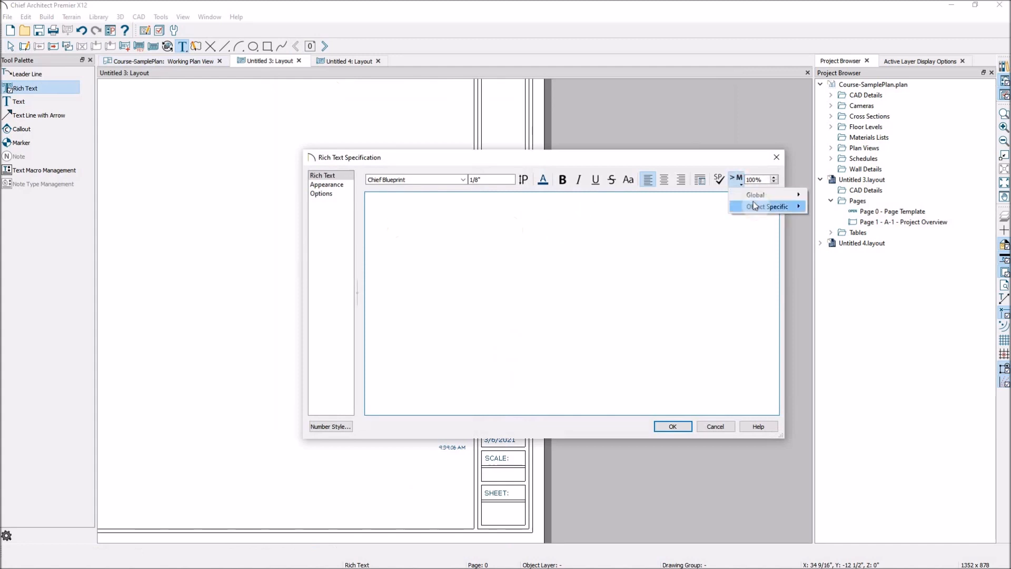
{"action": "mouse_move", "coordinate": [754, 199]}
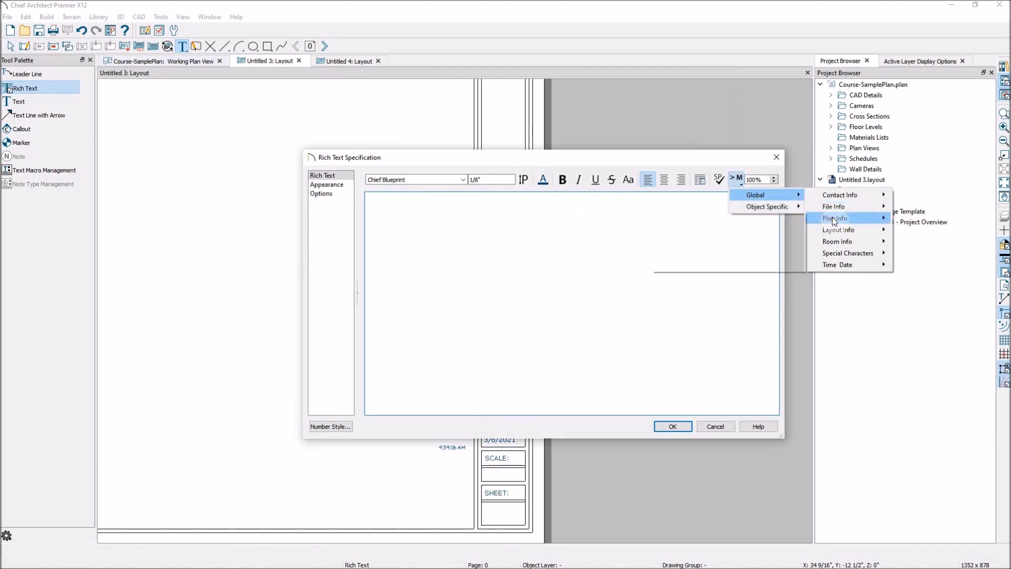
{"action": "mouse_move", "coordinate": [834, 220]}
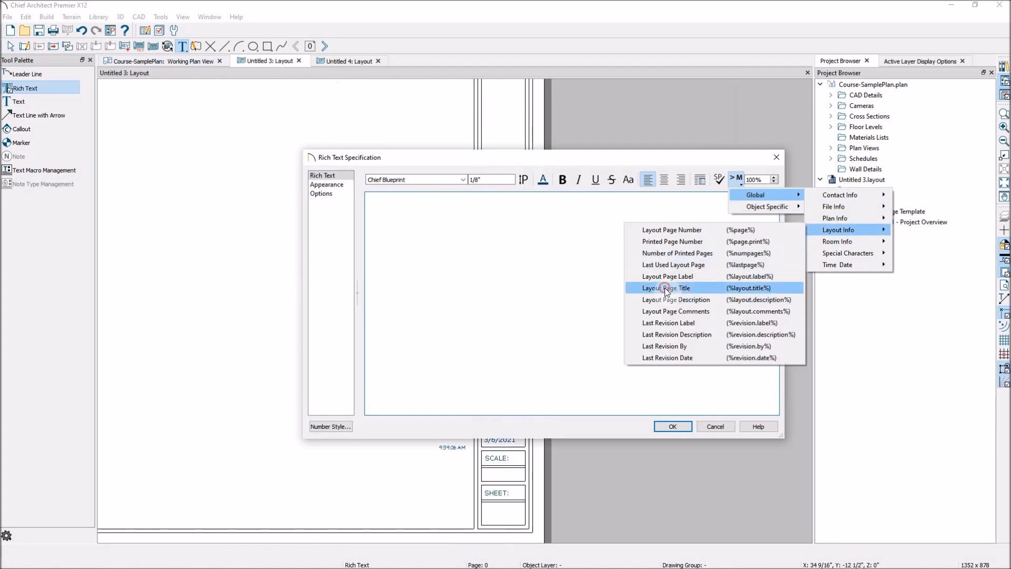
{"action": "left_click", "coordinate": [666, 288]}
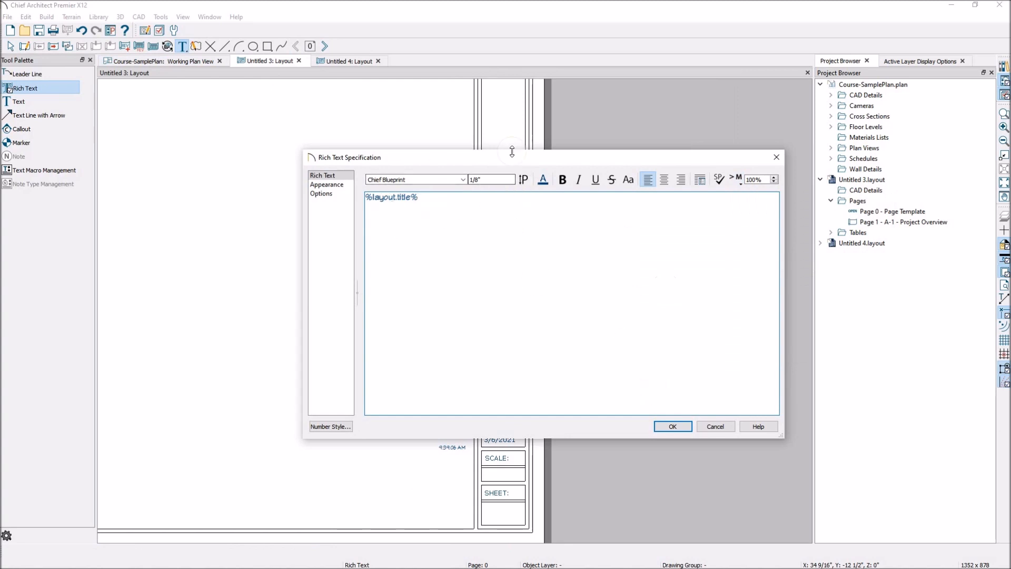
{"action": "left_click", "coordinate": [672, 427]}
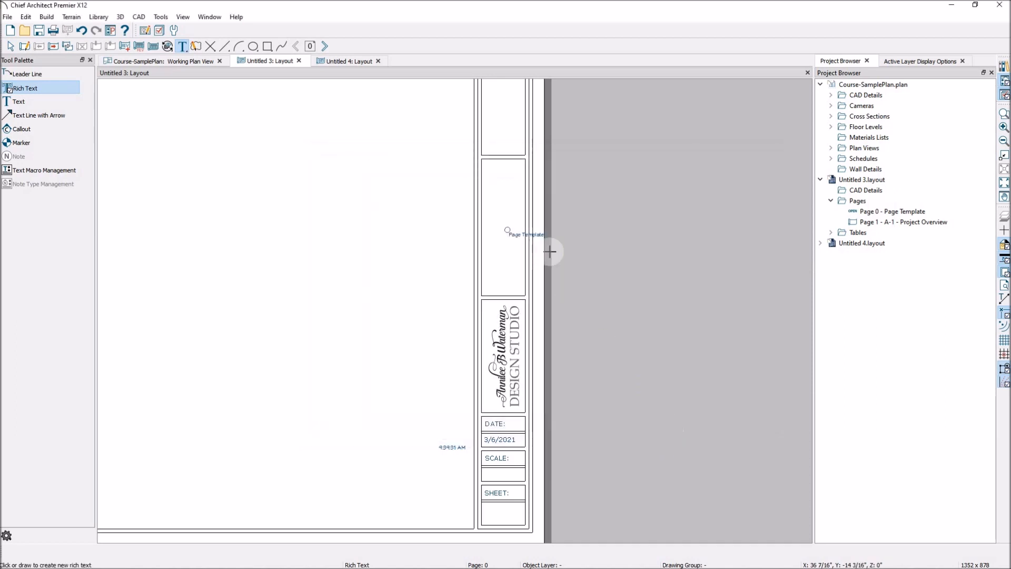
- Rotate the page title macro text to read vertically and move it inside the box above the logo
{"action": "key", "text": "space"}
{"action": "left_click", "coordinate": [512, 244]}
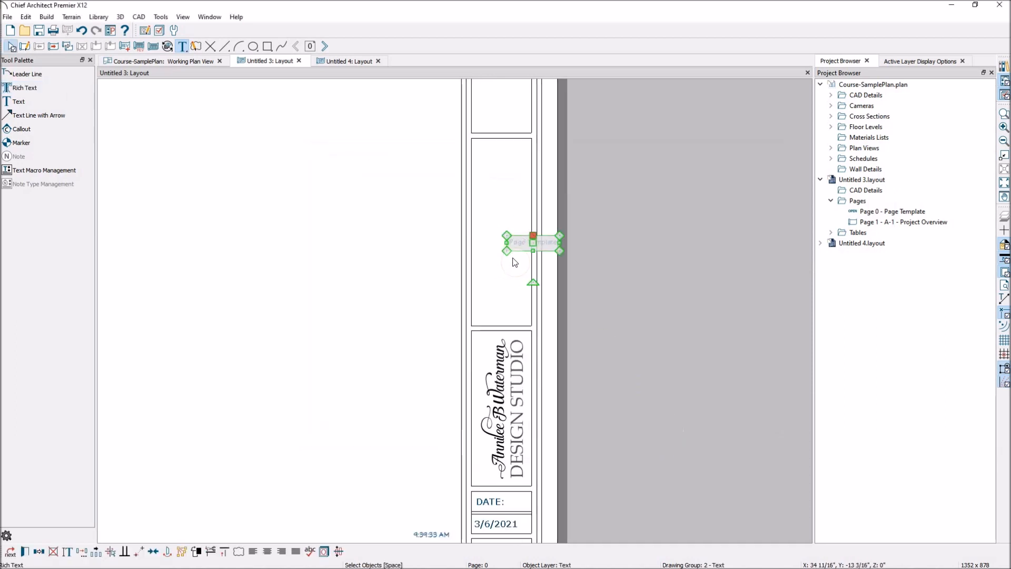
{"action": "left_click_drag", "start_coordinate": [533, 282], "coordinate": [493, 235]}
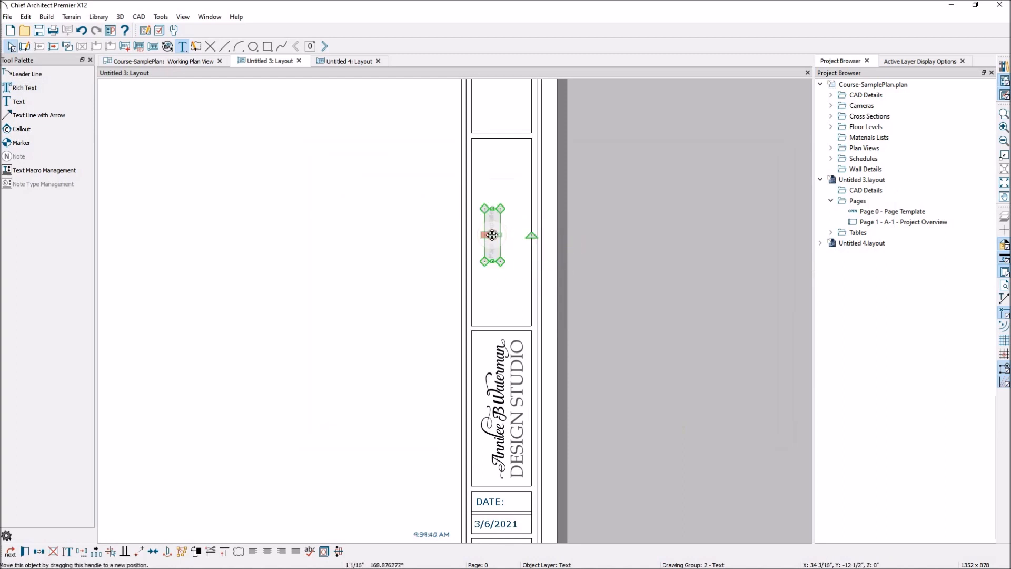
- Set the character height of the %layout.title% text to 1/4" and reposition the text within its title block box
{"action": "double_click", "coordinate": [491, 254]}
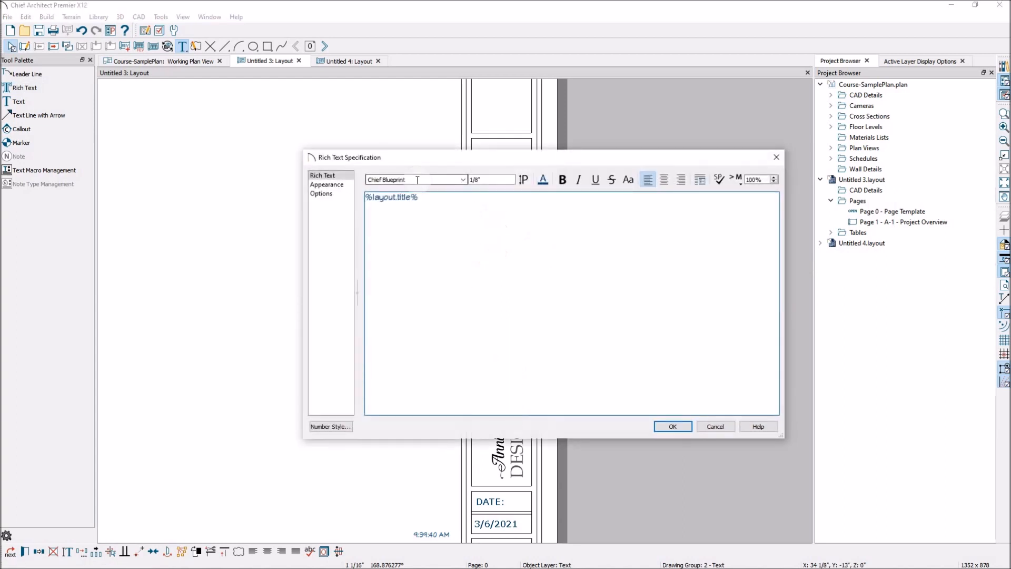
{"action": "double_click", "coordinate": [477, 180]}
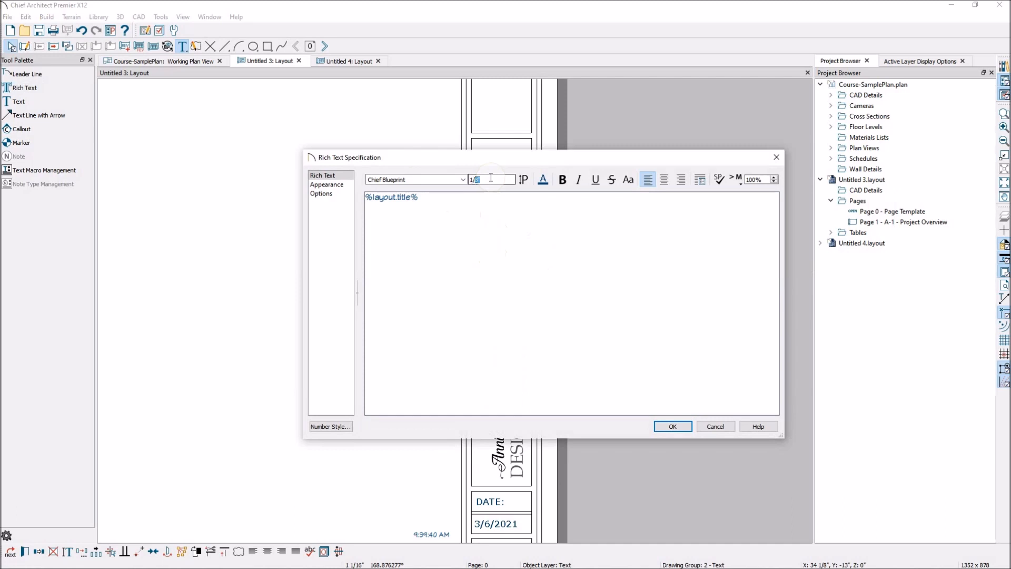
{"action": "left_click", "coordinate": [447, 209]}
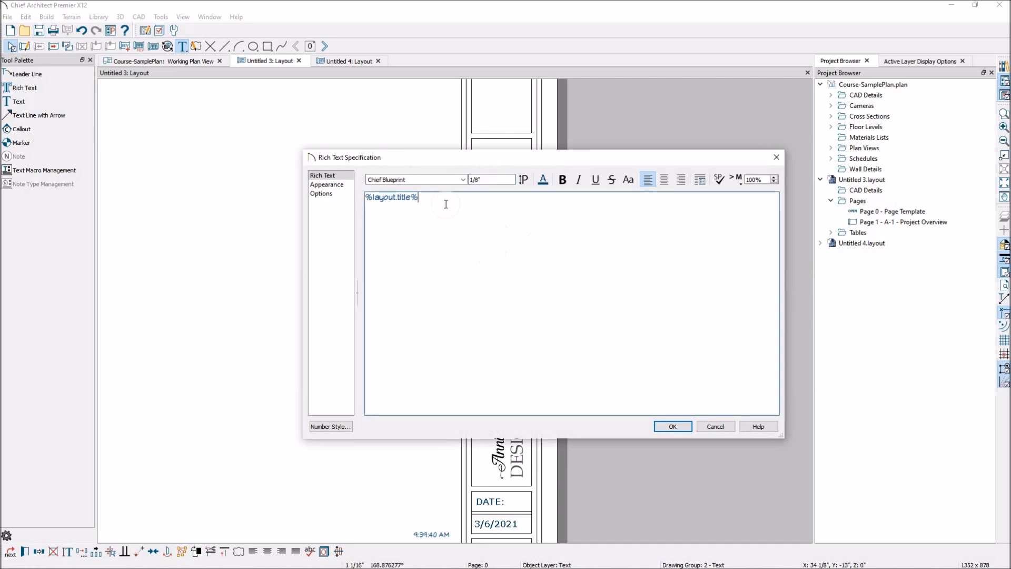
{"action": "left_click_drag", "start_coordinate": [447, 203], "coordinate": [329, 197]}
{"action": "left_click_drag", "start_coordinate": [473, 180], "coordinate": [488, 178]}
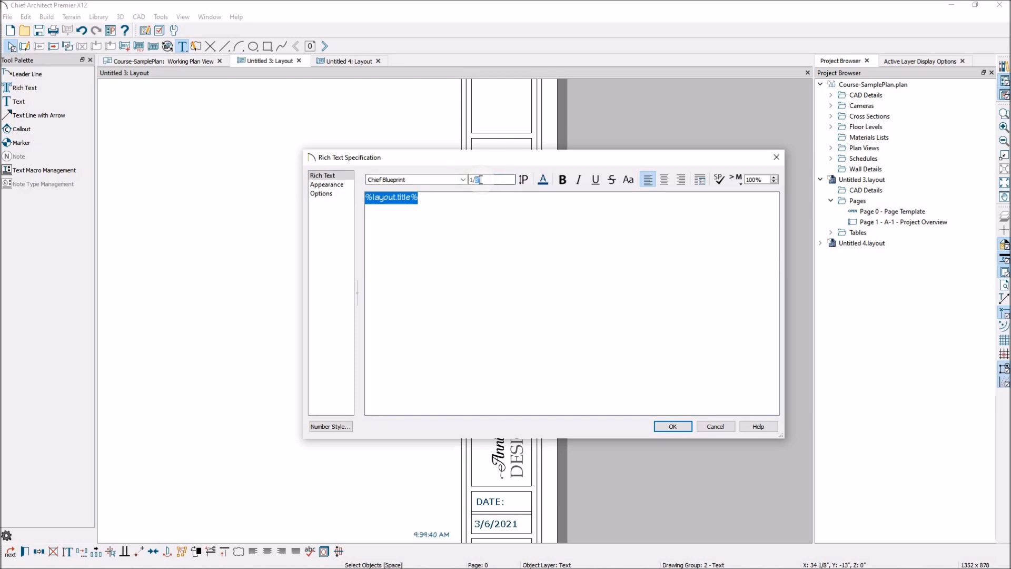
{"action": "type", "text": "4"}
{"action": "left_click", "coordinate": [674, 427]}
{"action": "left_click_drag", "start_coordinate": [518, 211], "coordinate": [508, 227]}
- Check the page title on page 1 and shift the title text slightly down in its box on page 0
{"action": "left_click", "coordinate": [325, 46]}
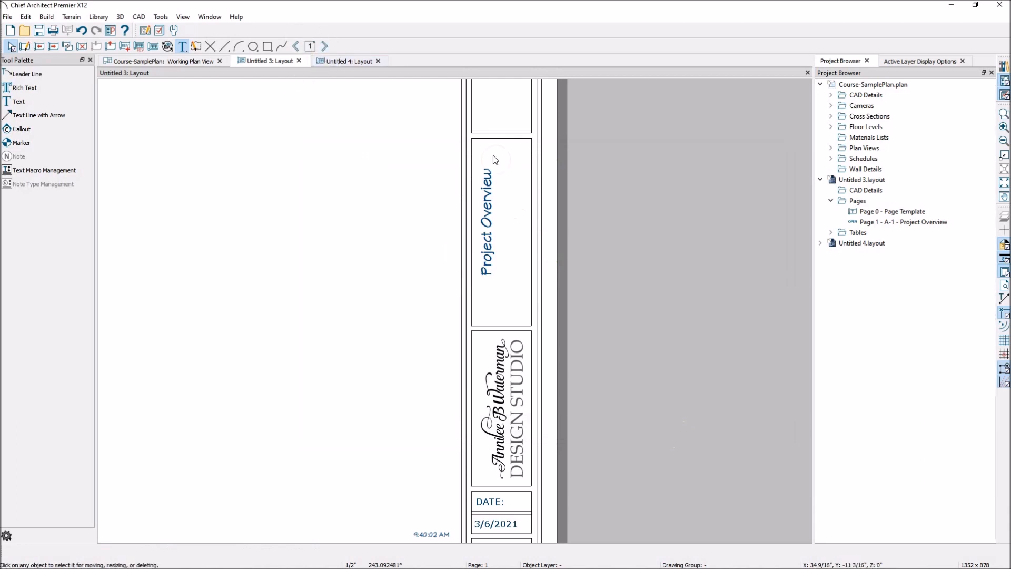
{"action": "left_click", "coordinate": [297, 50]}
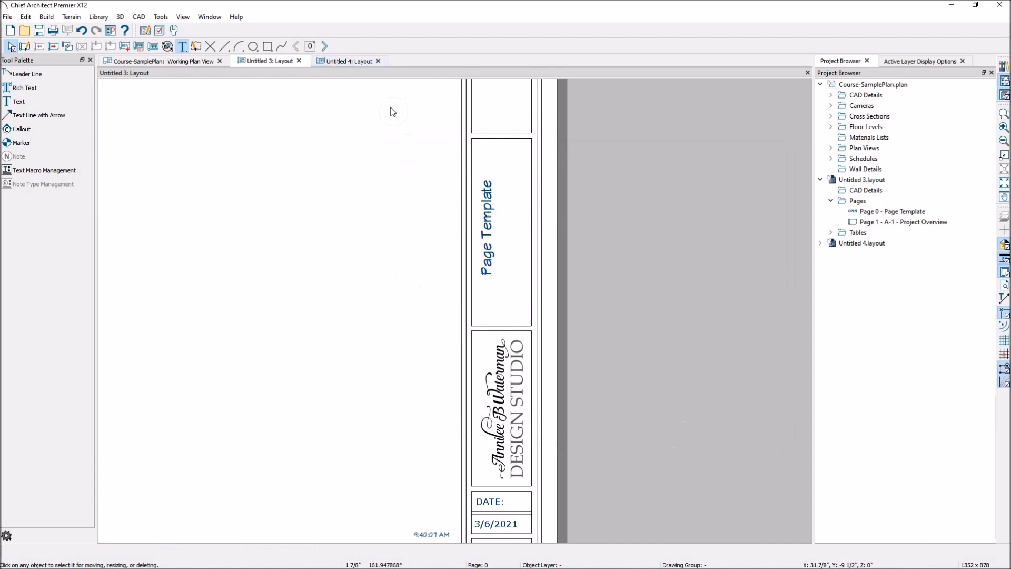
{"action": "left_click", "coordinate": [490, 232]}
{"action": "left_click_drag", "start_coordinate": [486, 229], "coordinate": [484, 235]}
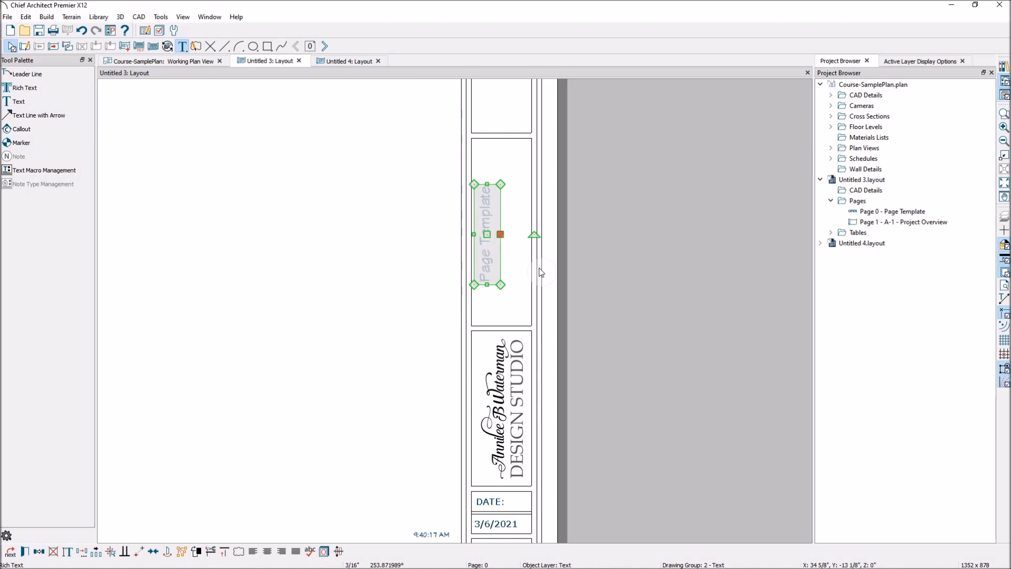
- Examine the Designer Information and Client Information fields of the project without entering any data
{"action": "scroll", "coordinate": [550, 312], "scroll_direction": "down", "scroll_amount": 3}
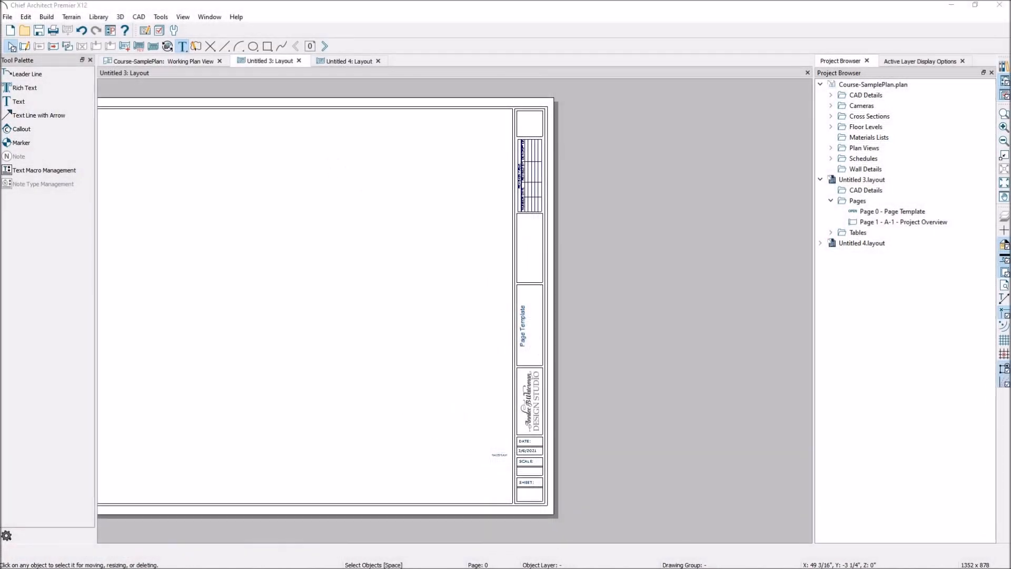
{"action": "left_click", "coordinate": [25, 88]}
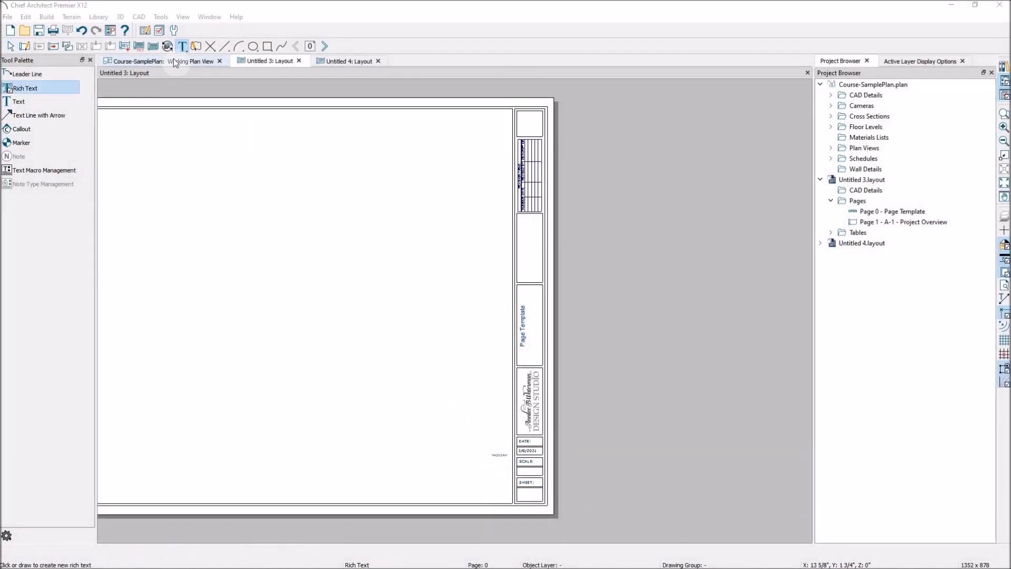
{"action": "left_click", "coordinate": [162, 17]}
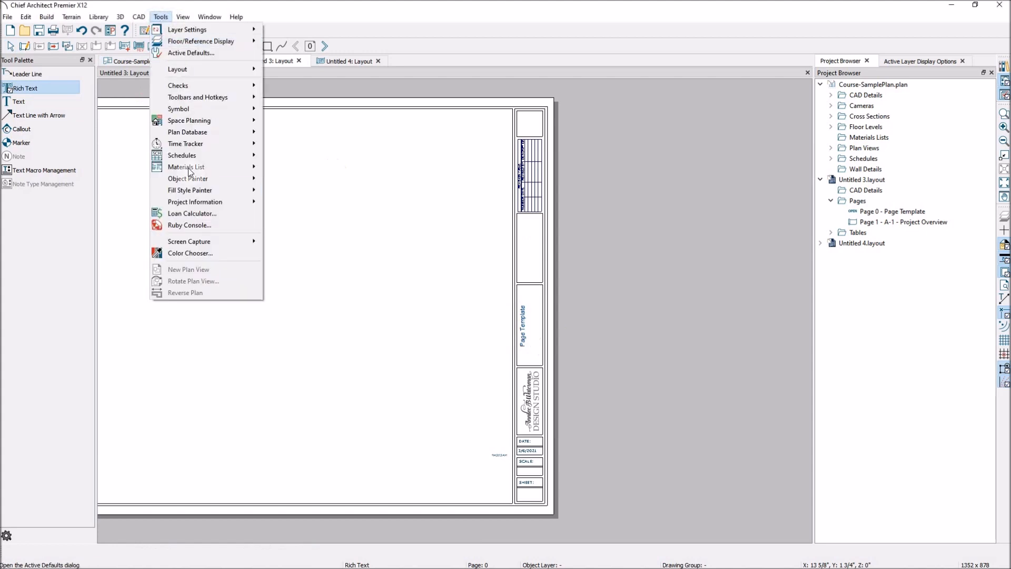
{"action": "mouse_move", "coordinate": [200, 202]}
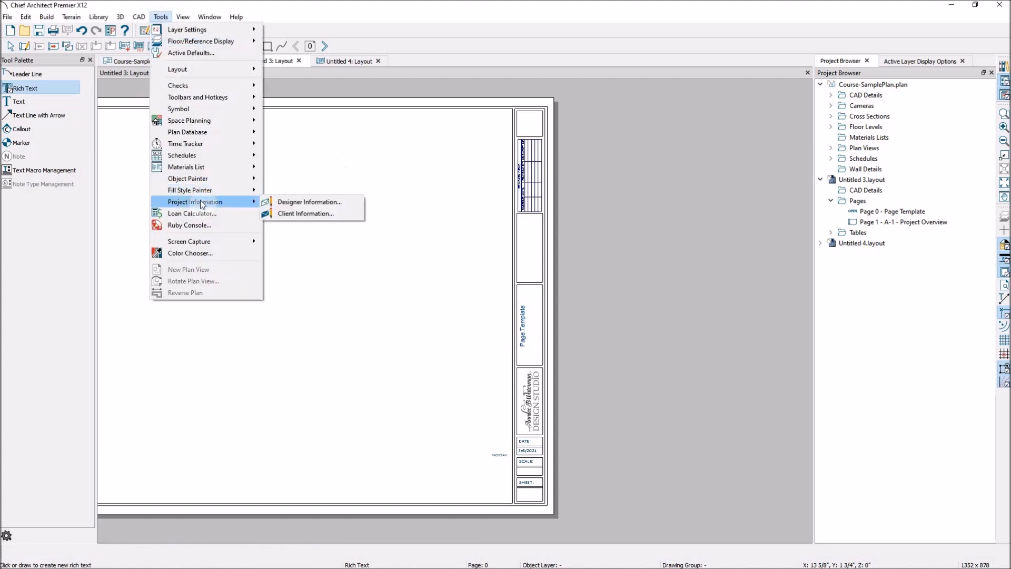
{"action": "left_click", "coordinate": [294, 201]}
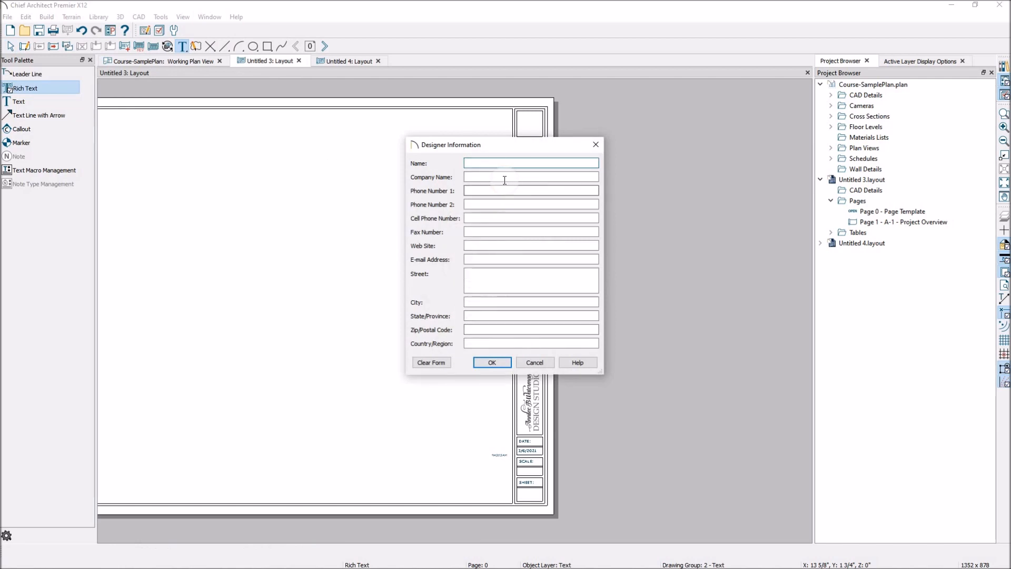
{"action": "left_click", "coordinate": [497, 363]}
{"action": "left_click", "coordinate": [160, 17]}
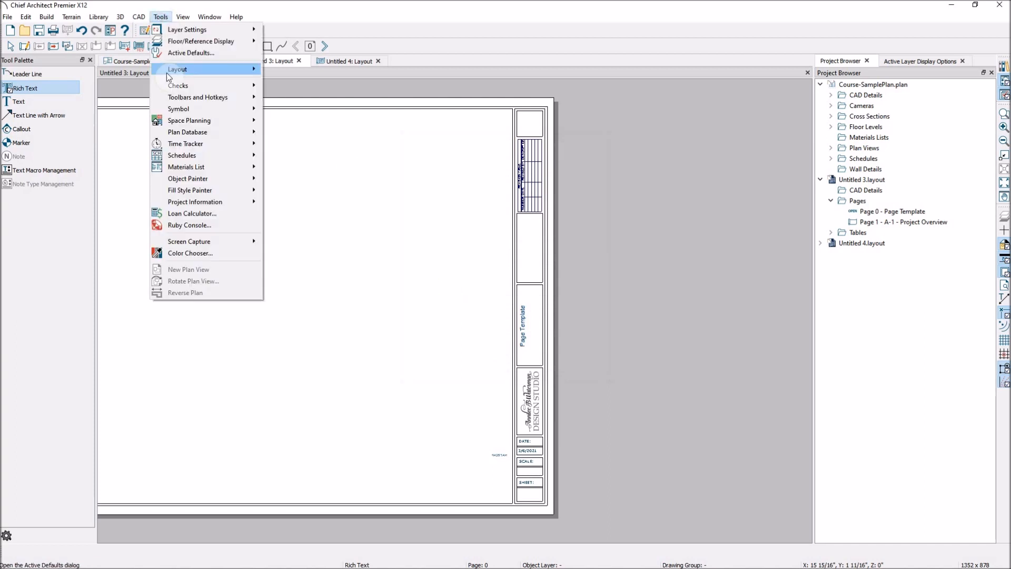
{"action": "mouse_move", "coordinate": [198, 190]}
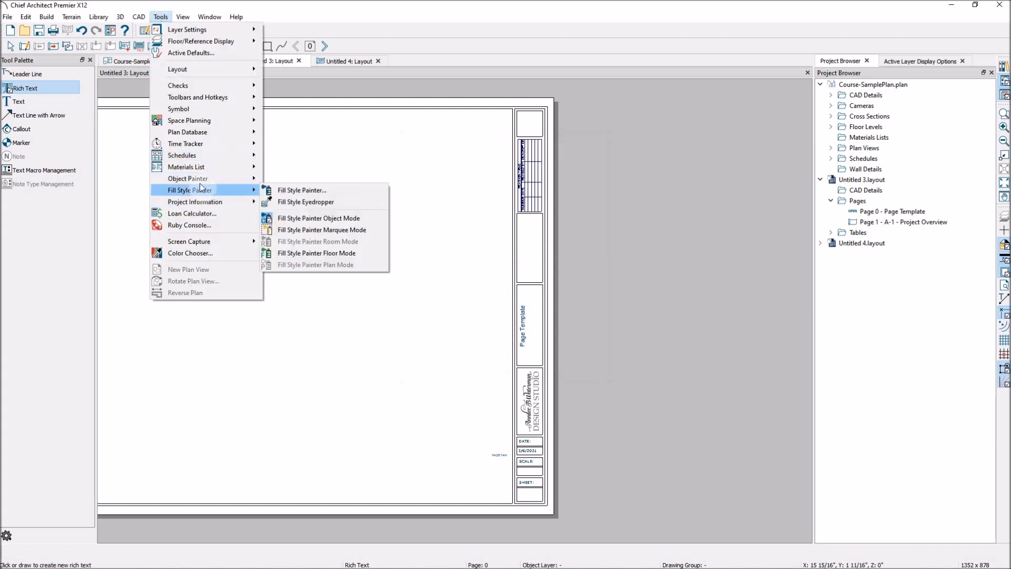
{"action": "left_click", "coordinate": [287, 213]}
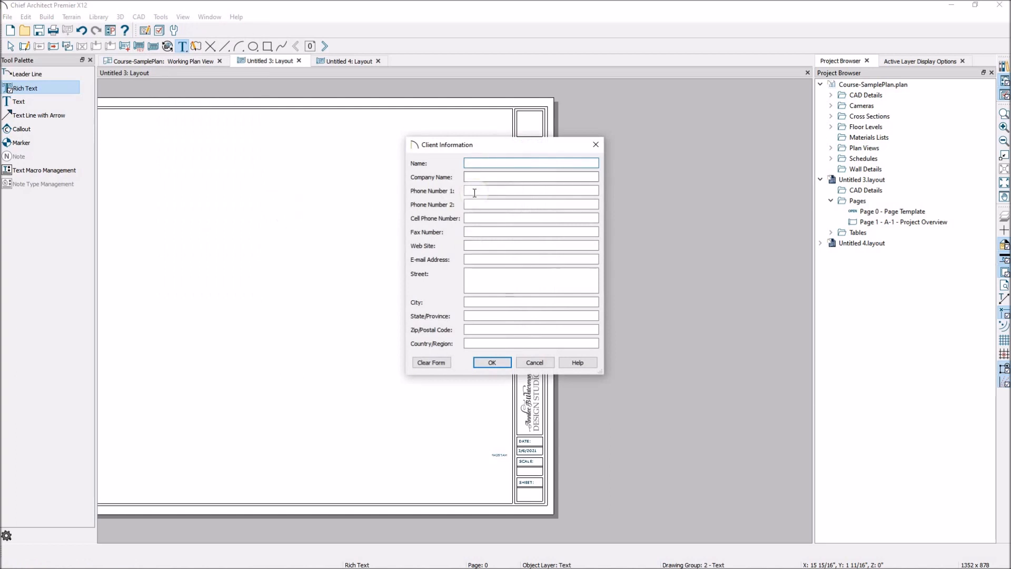
{"action": "left_click", "coordinate": [494, 362]}
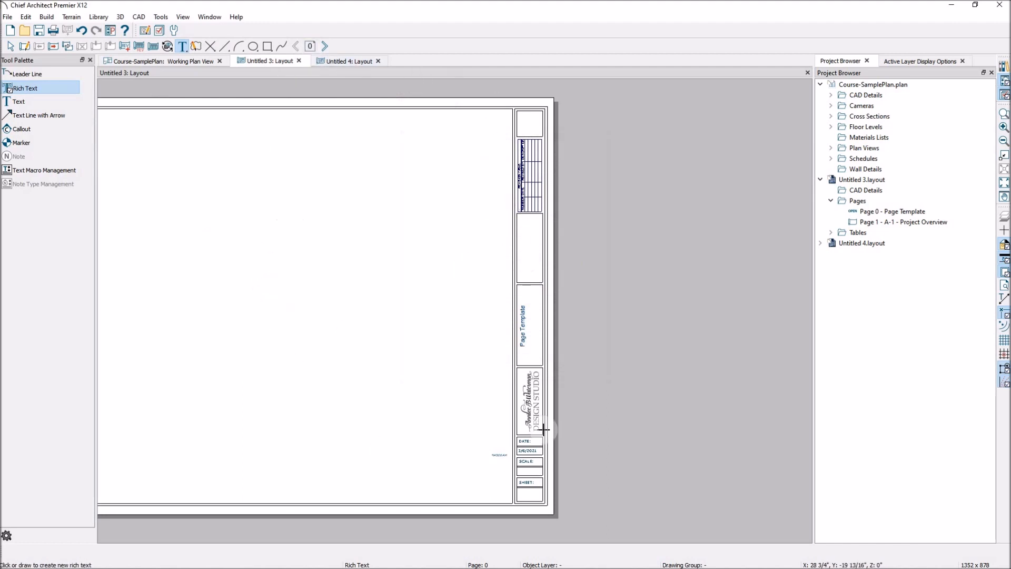
- Display page 1 and examine its full title block, including the page title and sheet label
{"action": "scroll", "coordinate": [587, 280], "scroll_direction": "down", "scroll_amount": 1}
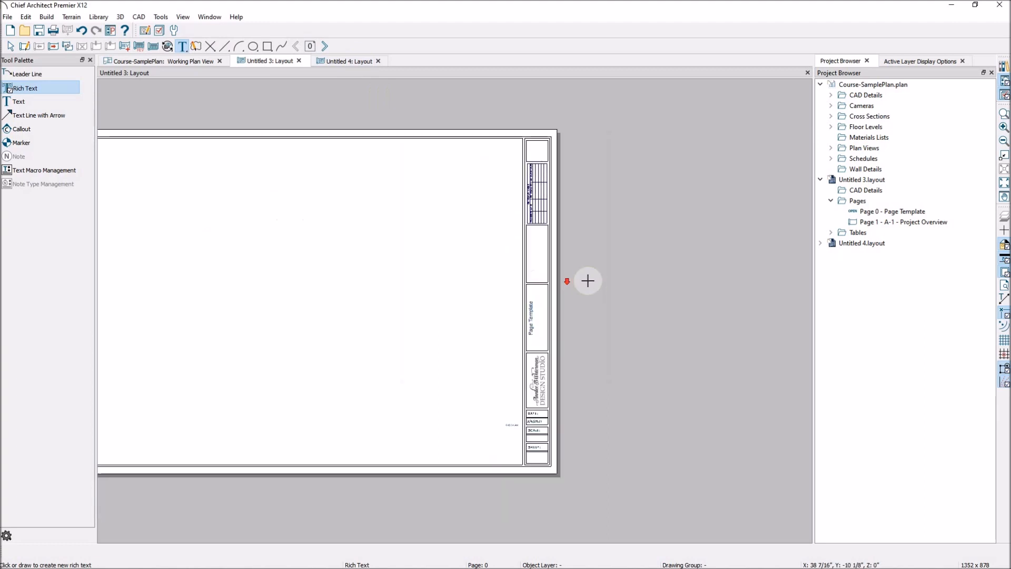
{"action": "left_click", "coordinate": [328, 45]}
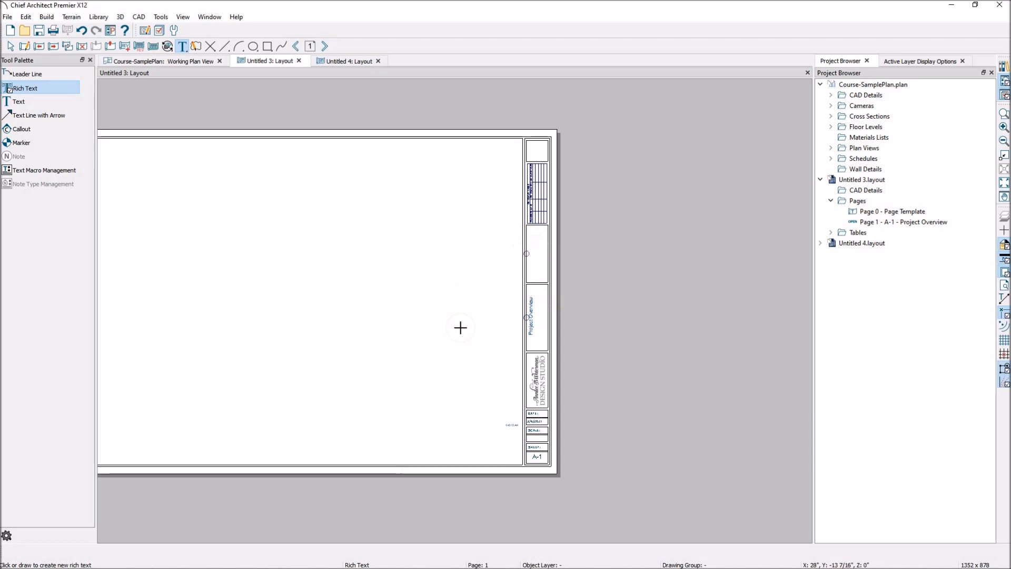
{"action": "scroll", "coordinate": [585, 332], "scroll_direction": "down", "scroll_amount": 1}
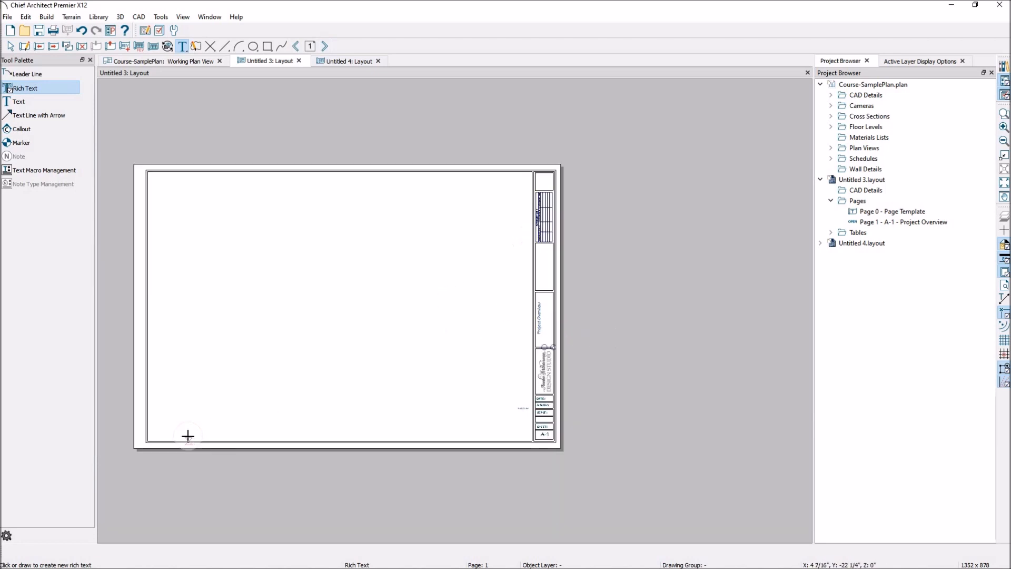
{"action": "scroll", "coordinate": [188, 436], "scroll_direction": "up", "scroll_amount": 1}
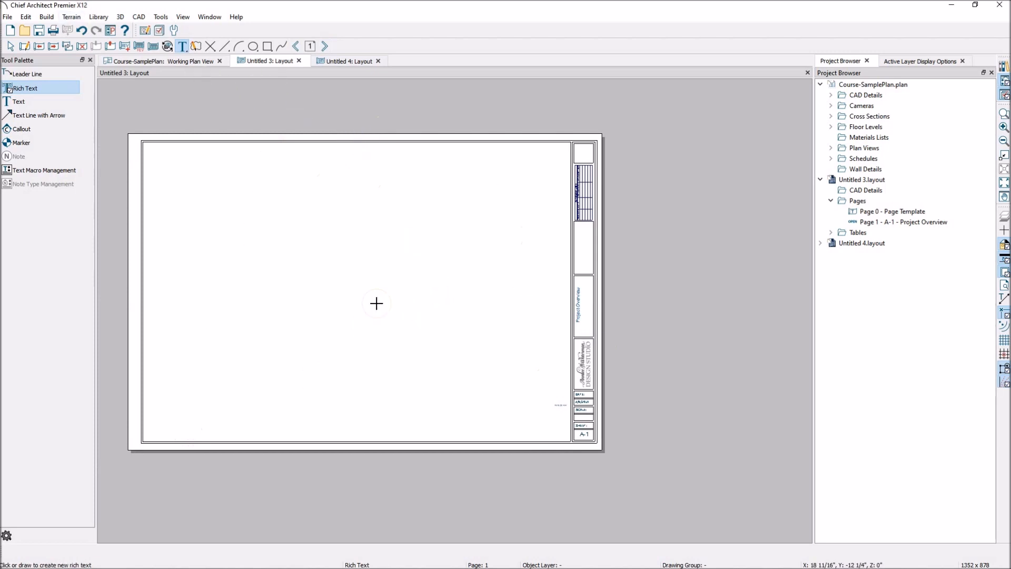
- Go to page 2 and draw a rectangular polyline with a diagonal of about 9 1/8" inside the sheet border
{"action": "left_click", "coordinate": [324, 47]}
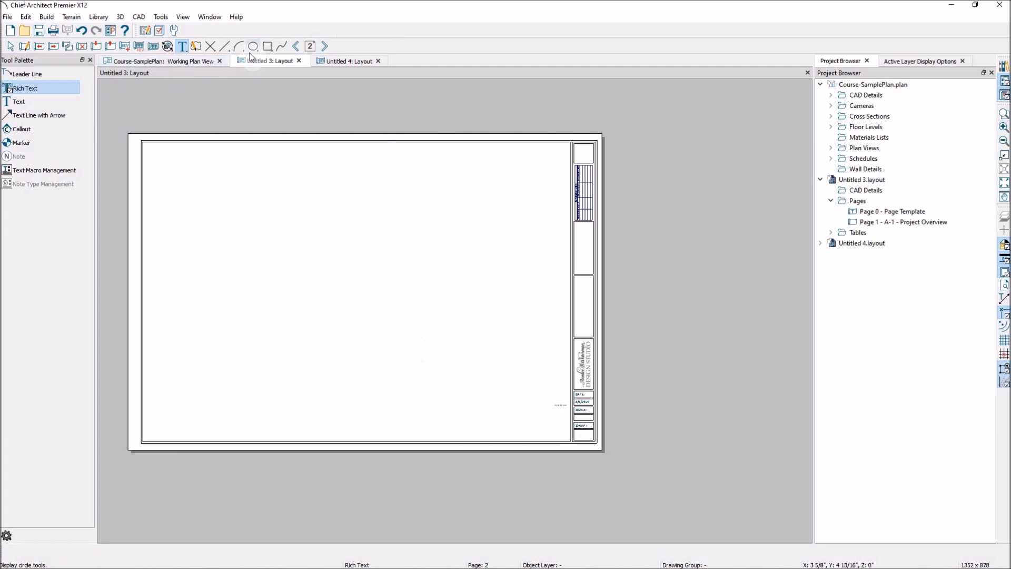
{"action": "left_click", "coordinate": [267, 46]}
{"action": "left_click_drag", "start_coordinate": [278, 208], "coordinate": [365, 292]}
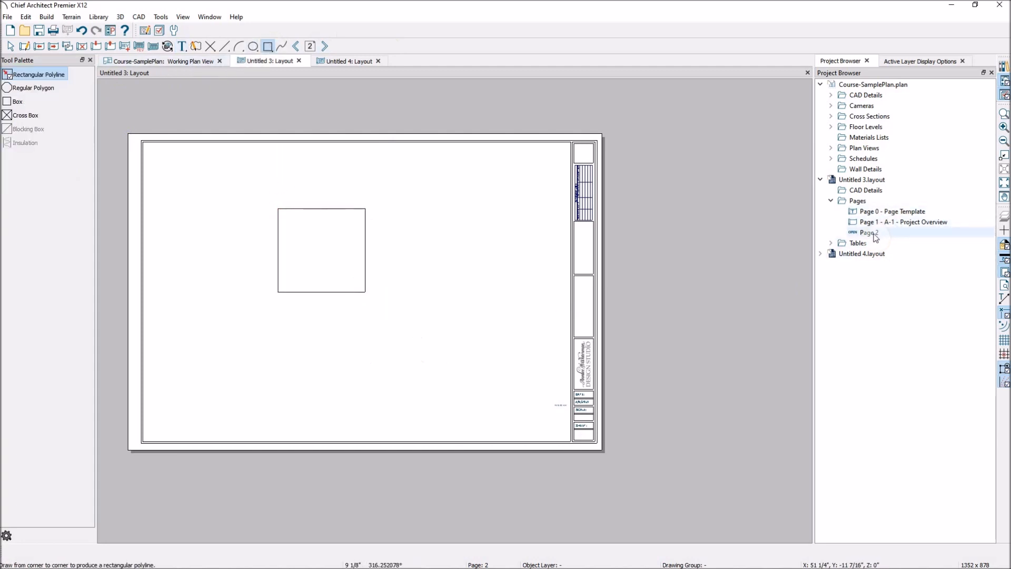
- Edit the page information of page 2, setting its label to A-# and its title to FLOOR PLAN
{"action": "right_click", "coordinate": [872, 236]}
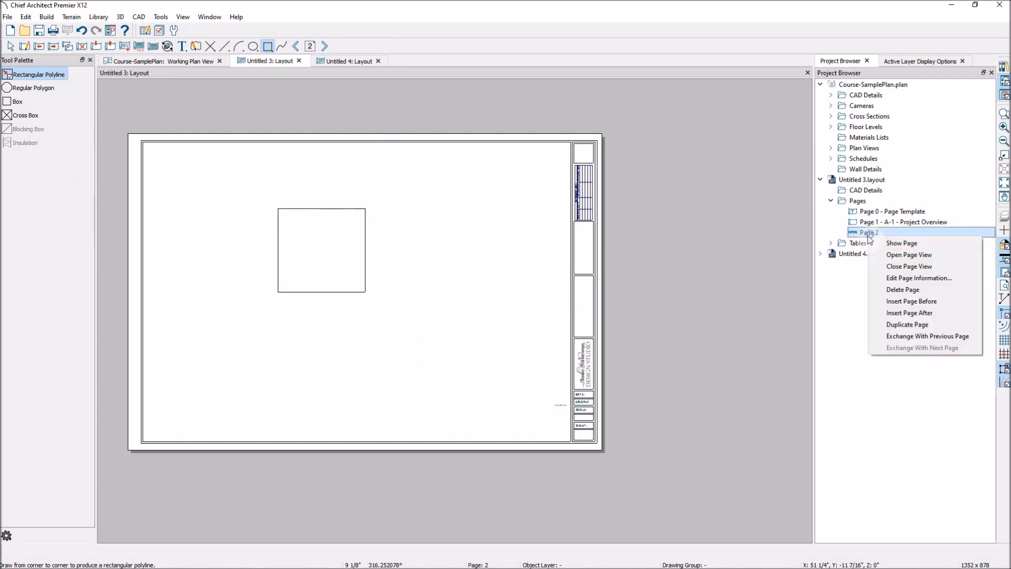
{"action": "left_click", "coordinate": [892, 278]}
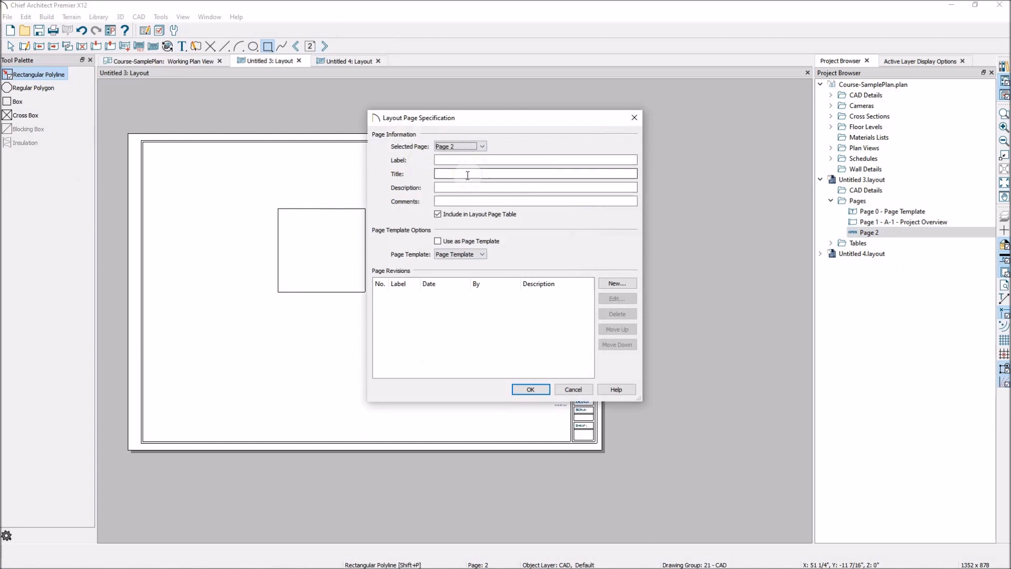
{"action": "left_click", "coordinate": [444, 160]}
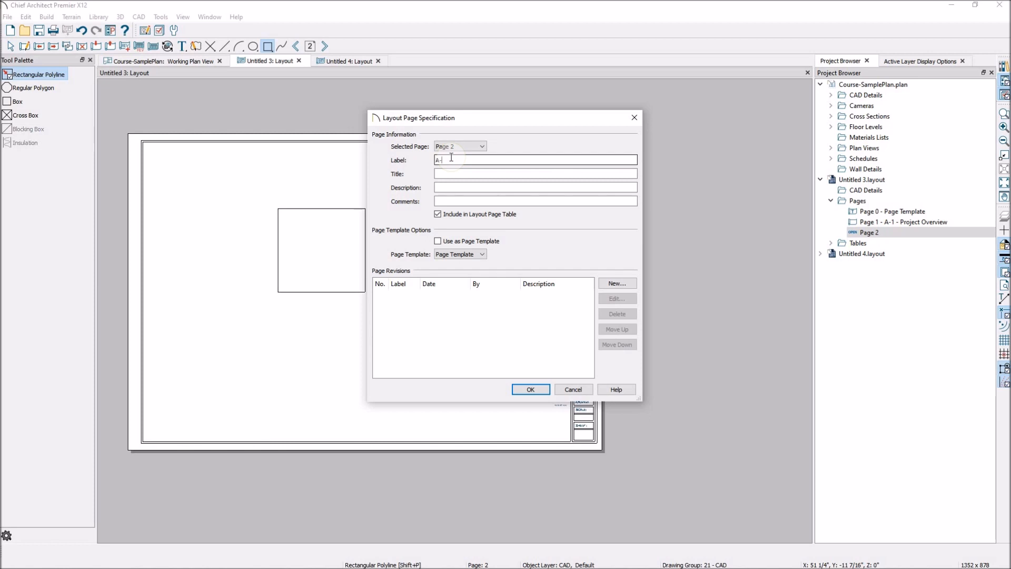
{"action": "left_click", "coordinate": [445, 173]}
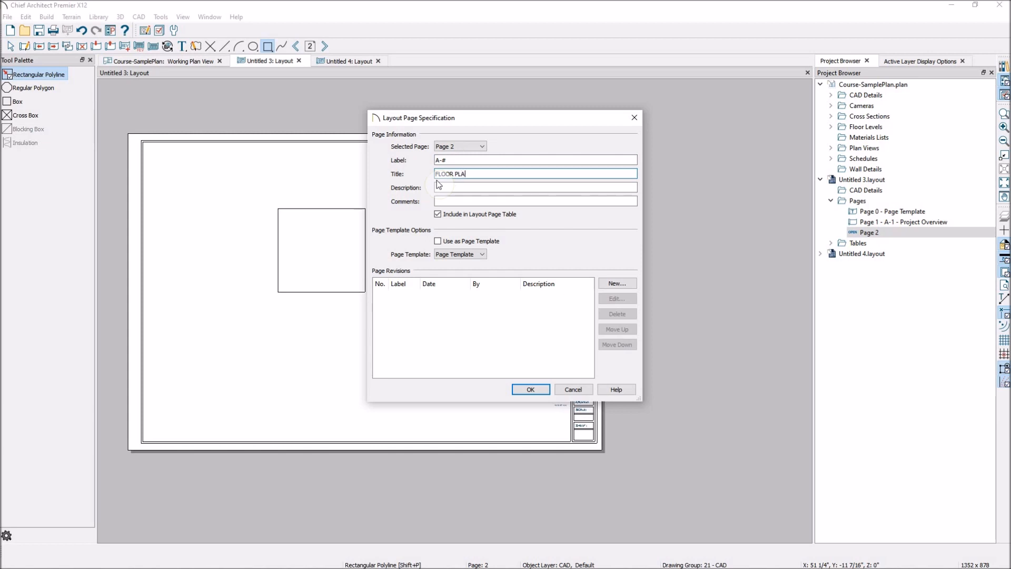
{"action": "left_click", "coordinate": [530, 389]}
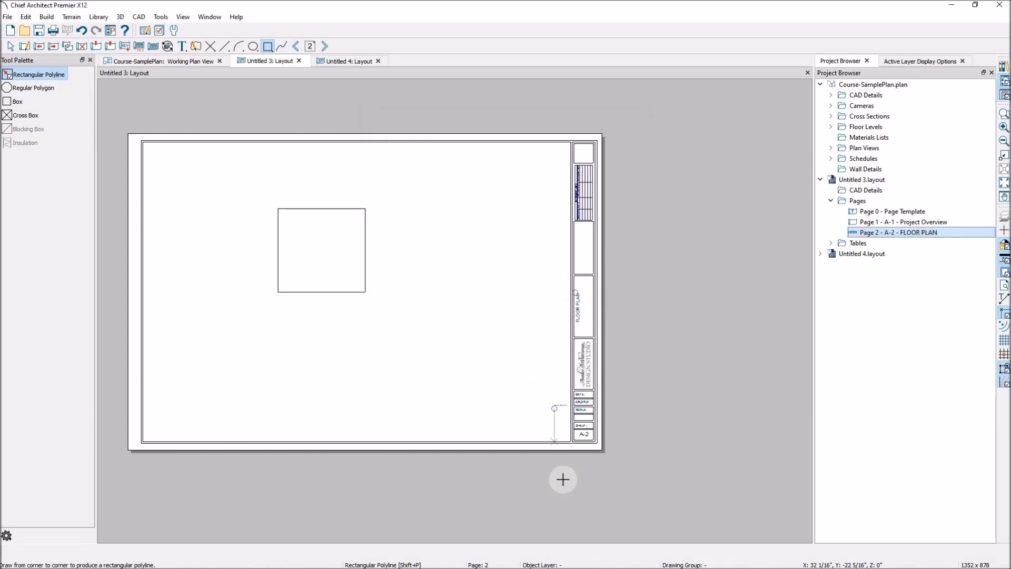